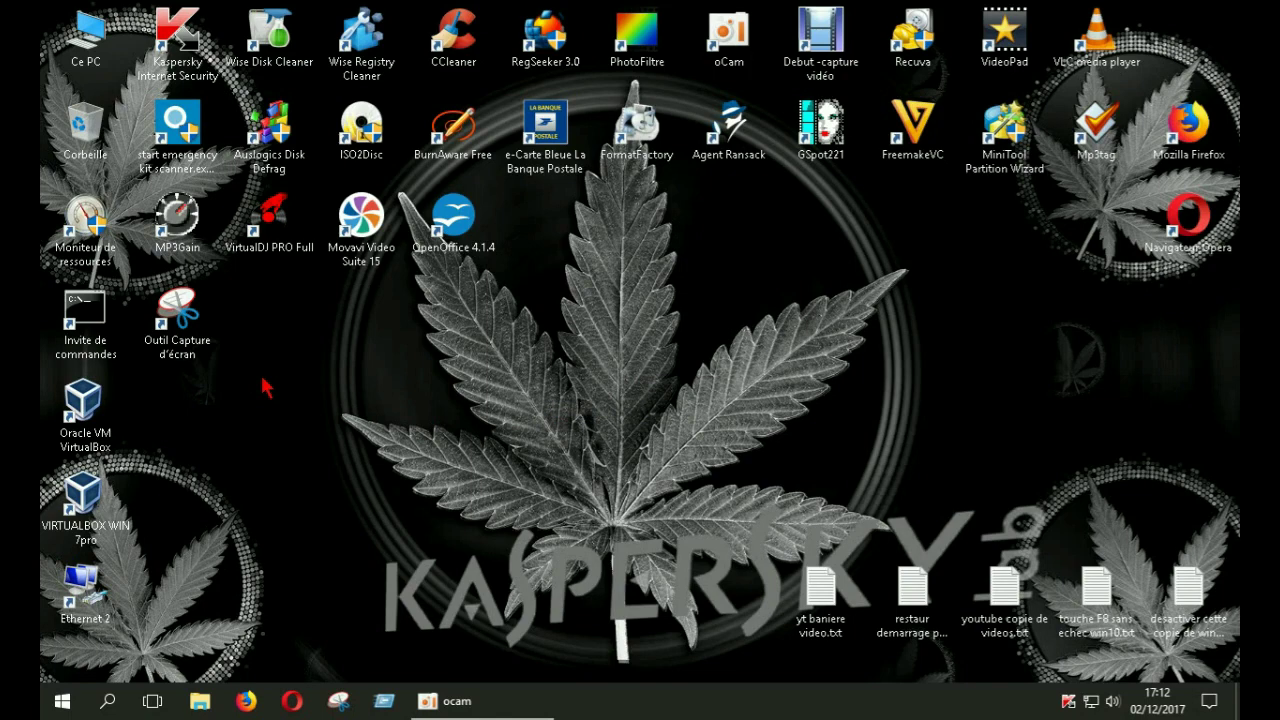
Expand Accessoires Windows in the Start menu's program list and show the additional options for Outil Capture d'écran.
click(62, 703)
click(228, 280)
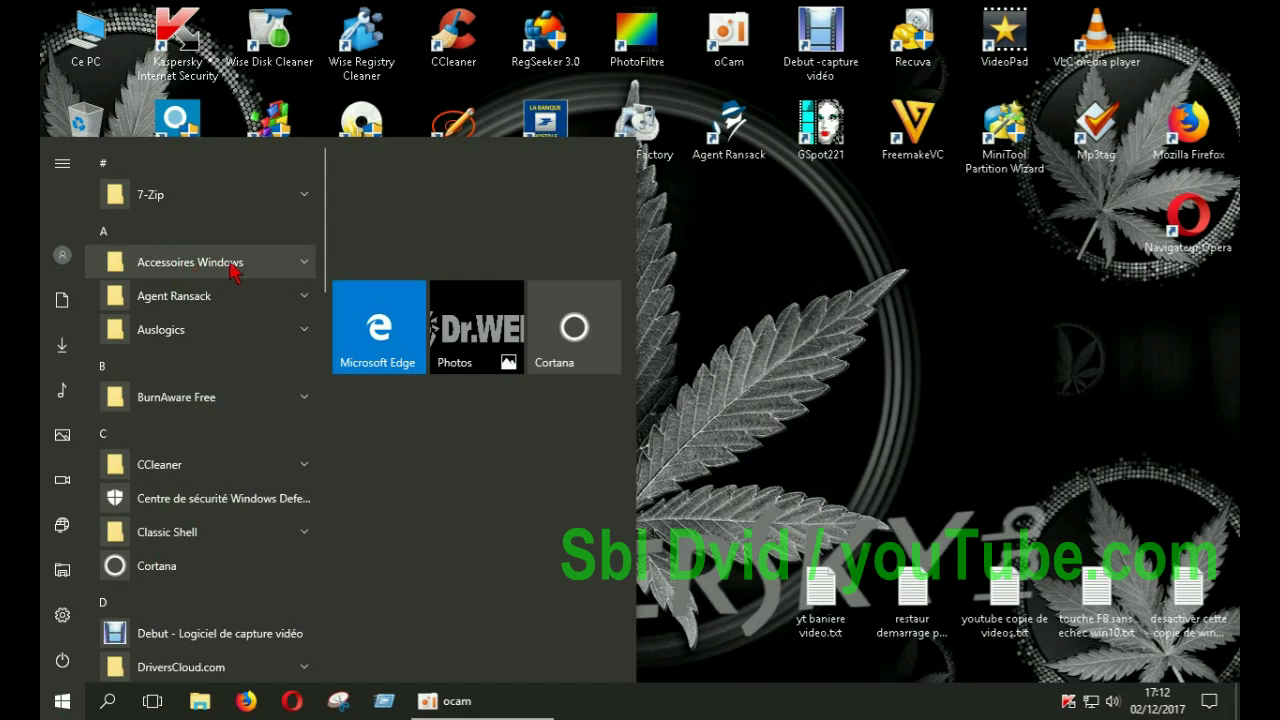
click(300, 264)
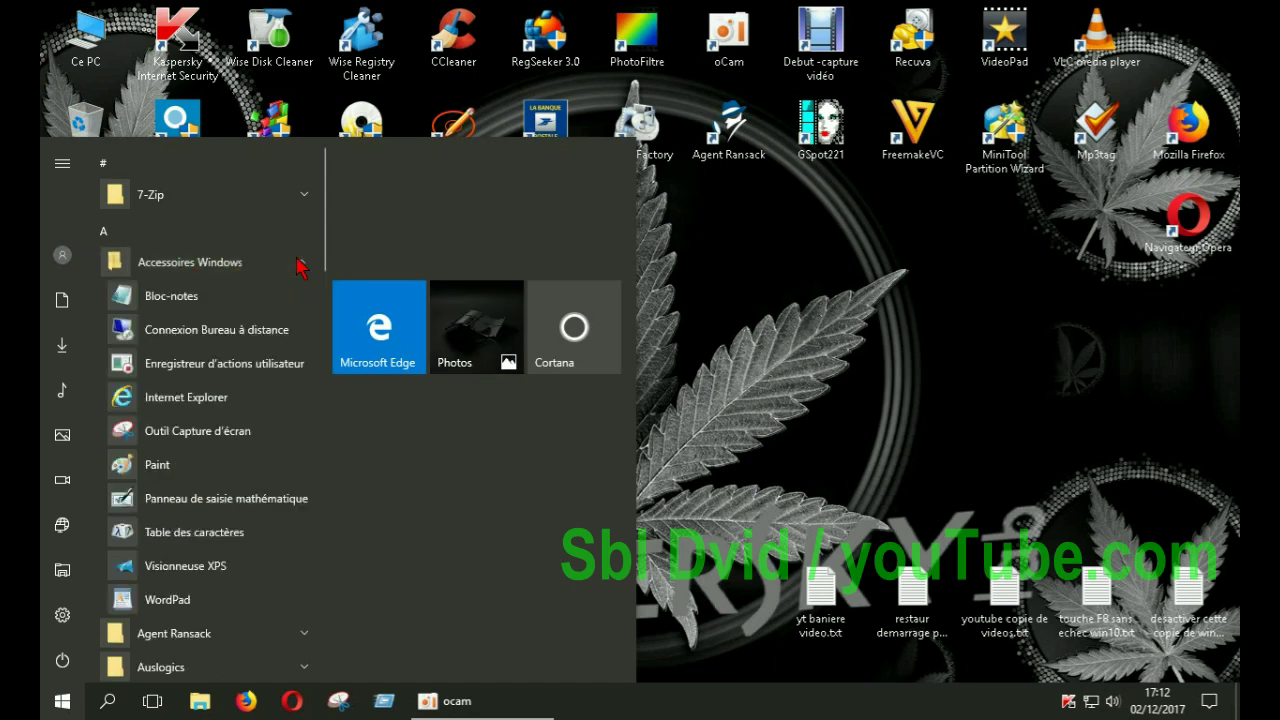
right_click(179, 438)
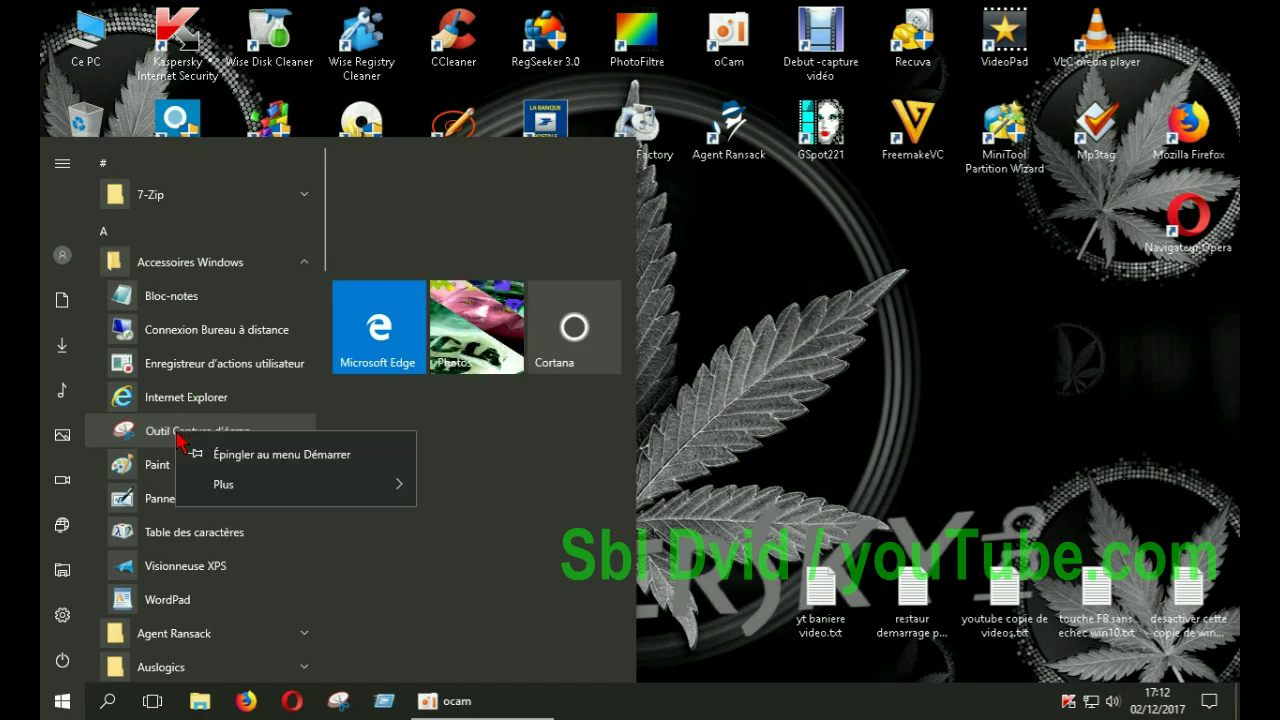
mouse_move(268, 482)
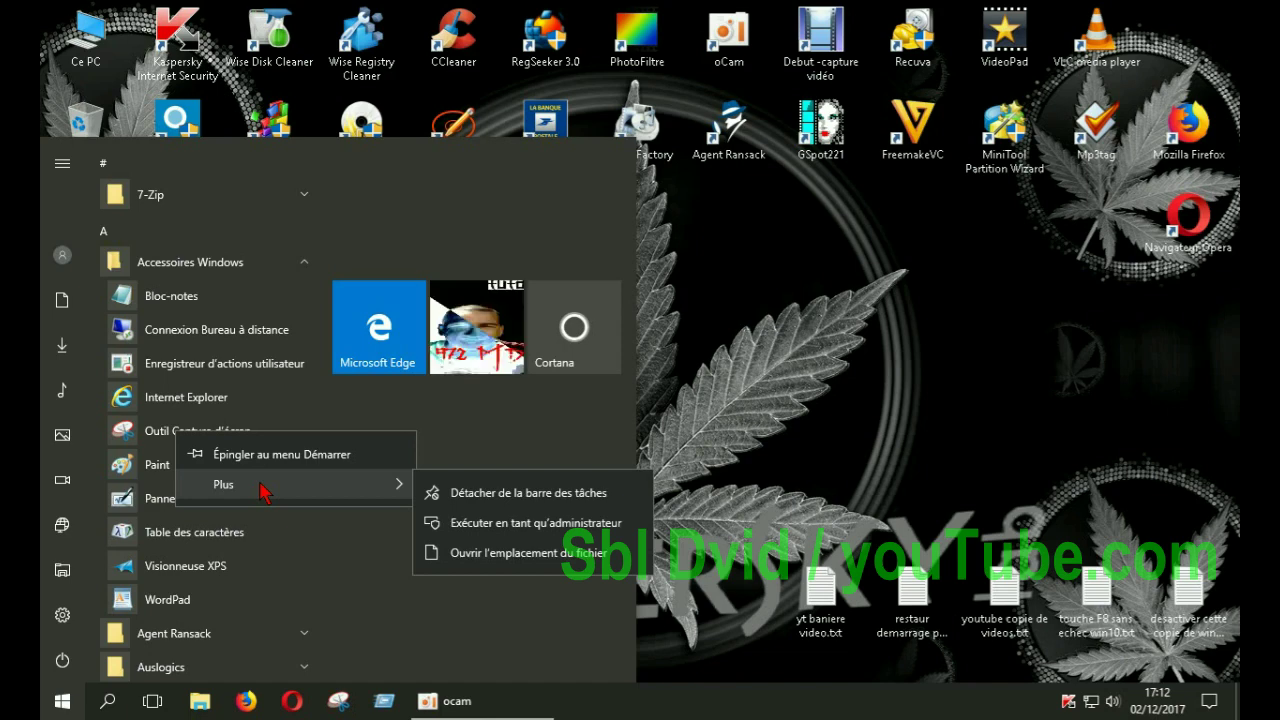
click(163, 446)
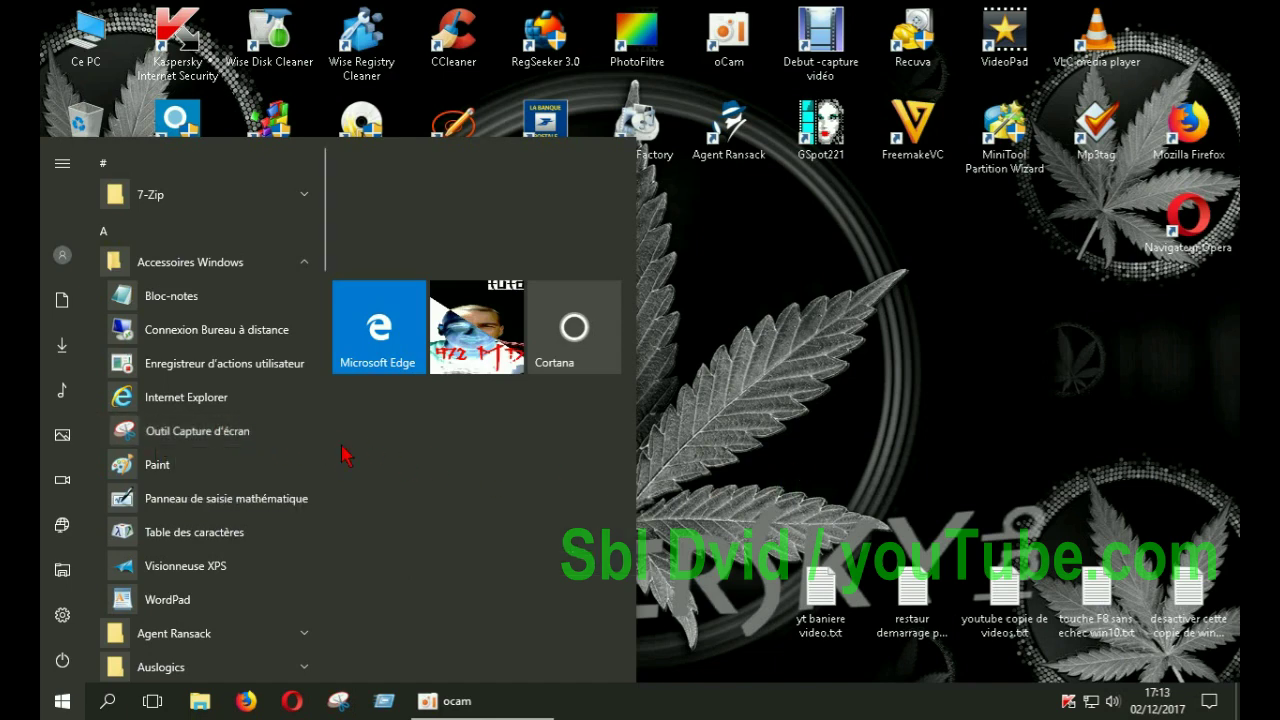
Unpin Outil Capture d'écran from the taskbar through its additional options.
right_click(190, 440)
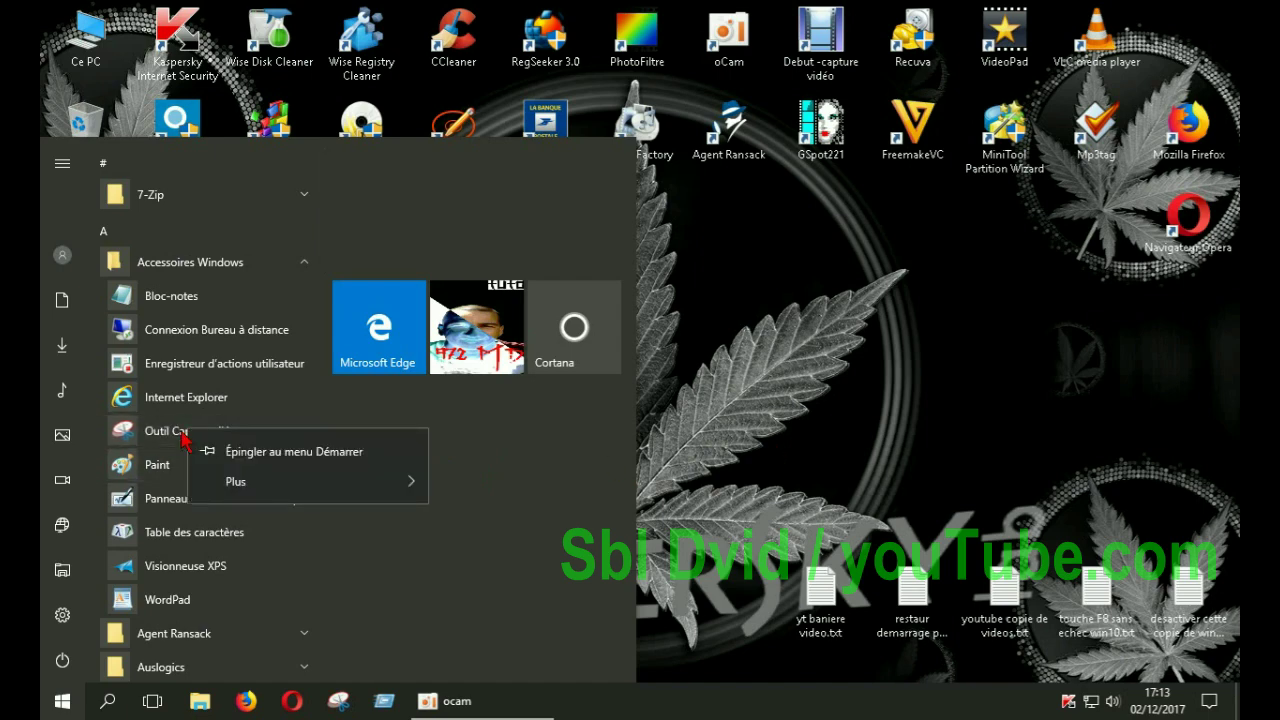
click(238, 484)
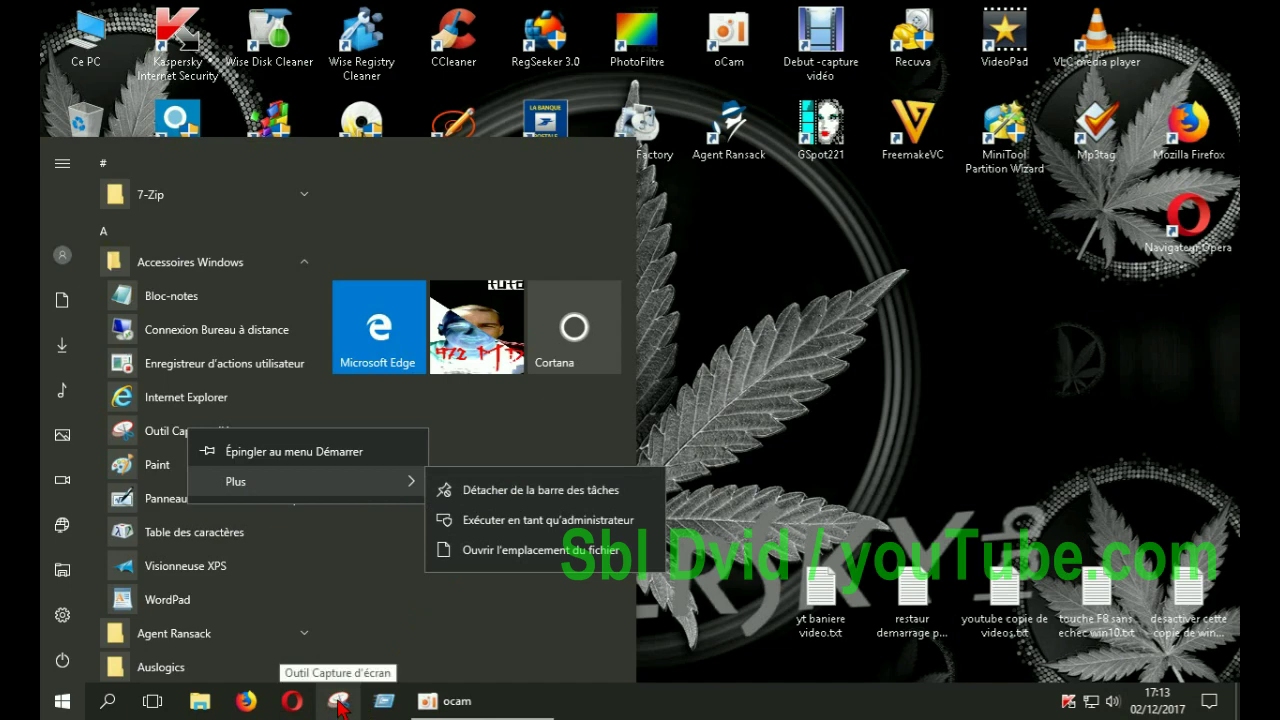
click(490, 493)
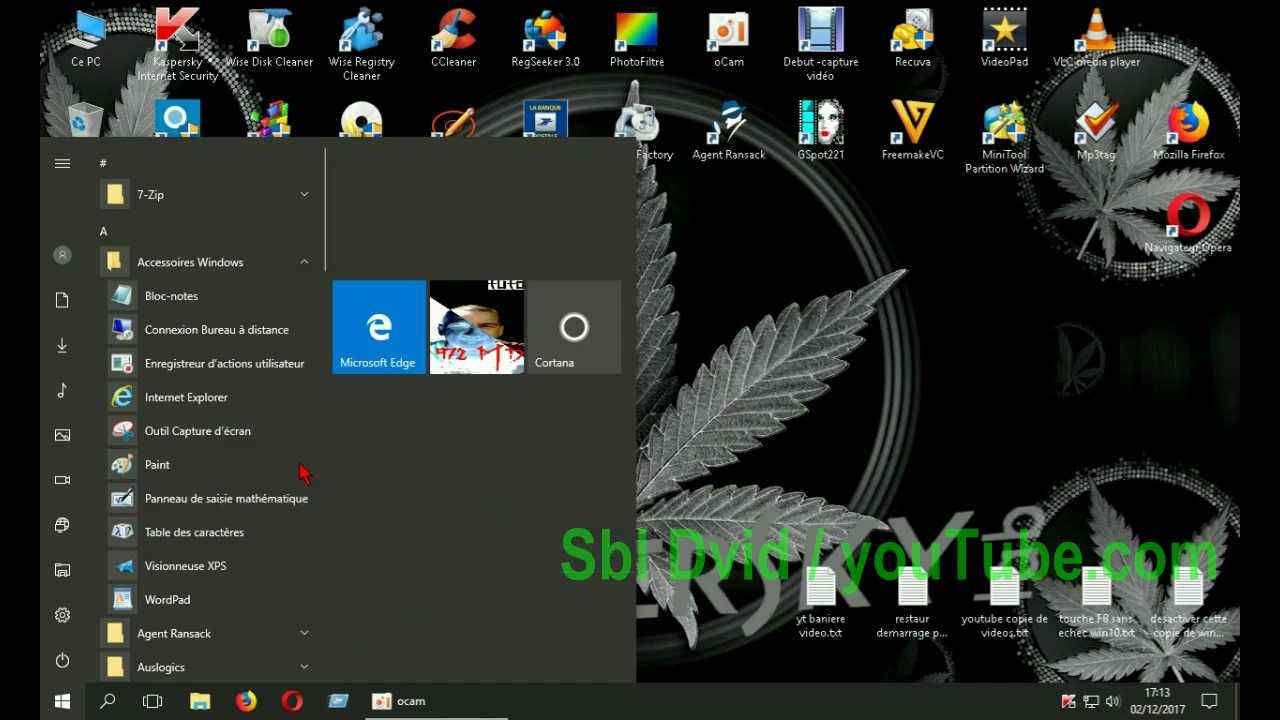
Pin Outil Capture d'écran to the taskbar and close the Start menu.
right_click(228, 432)
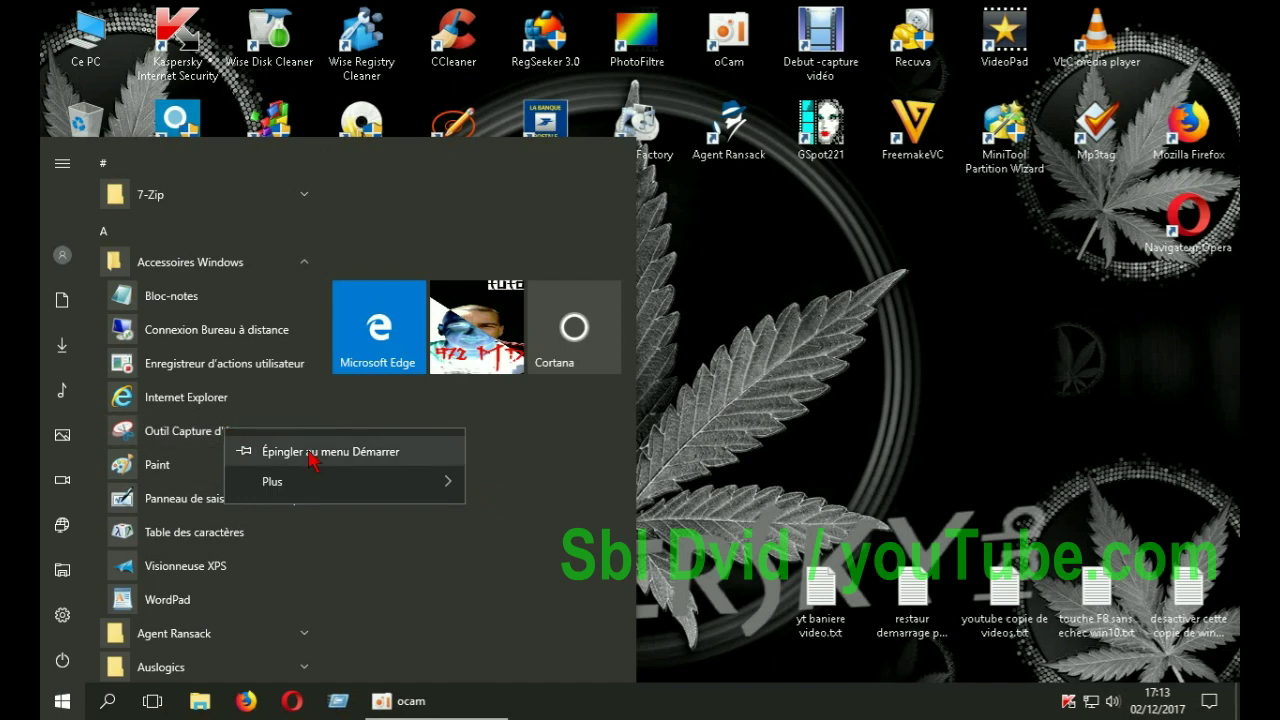
mouse_move(300, 488)
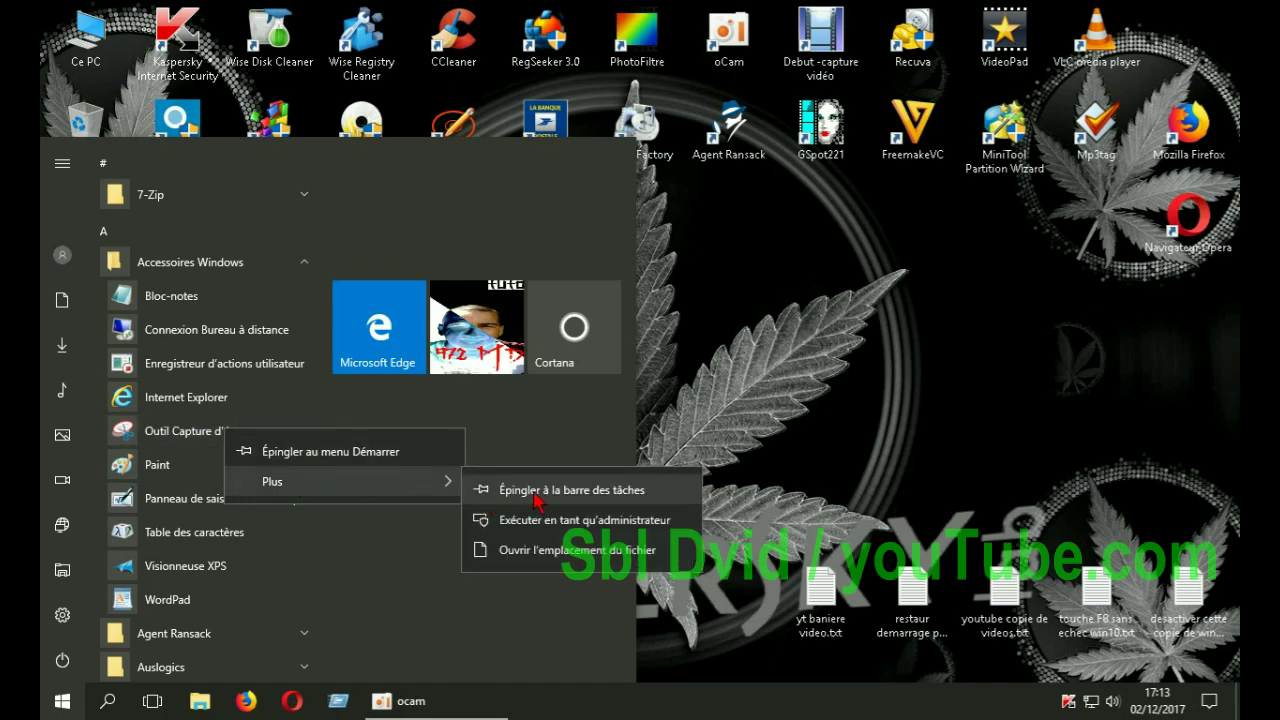
click(577, 502)
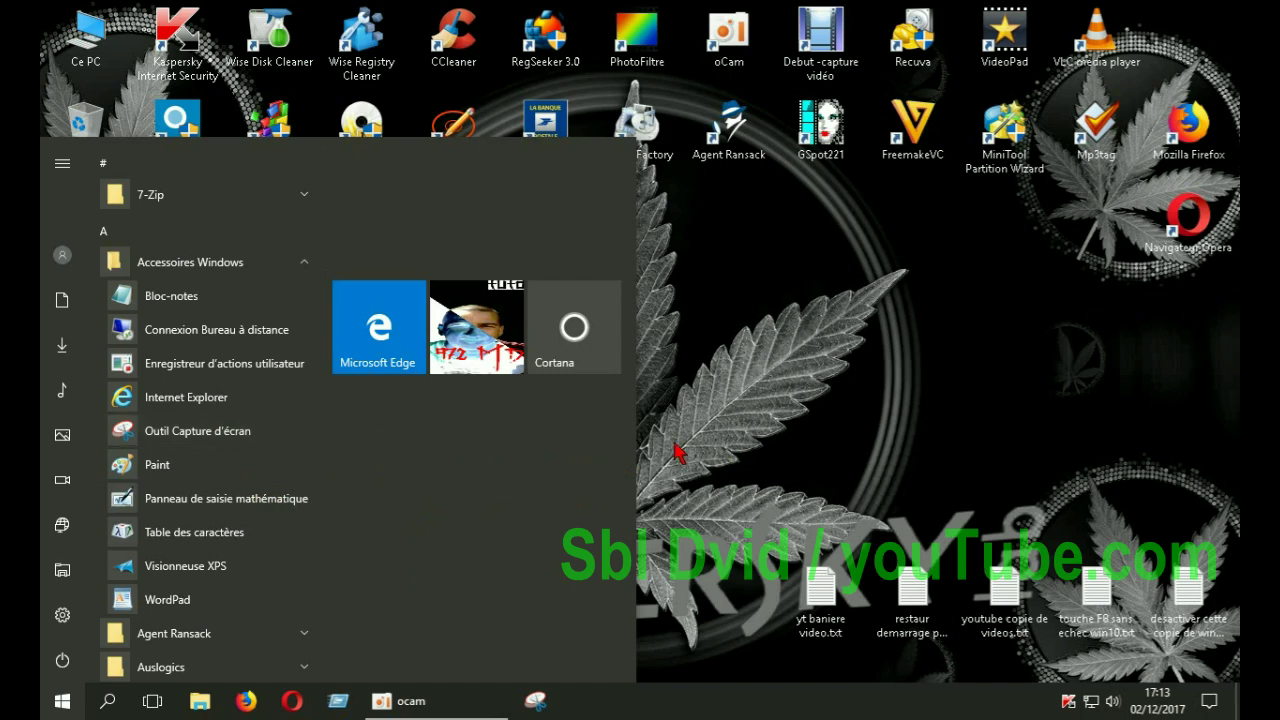
click(739, 440)
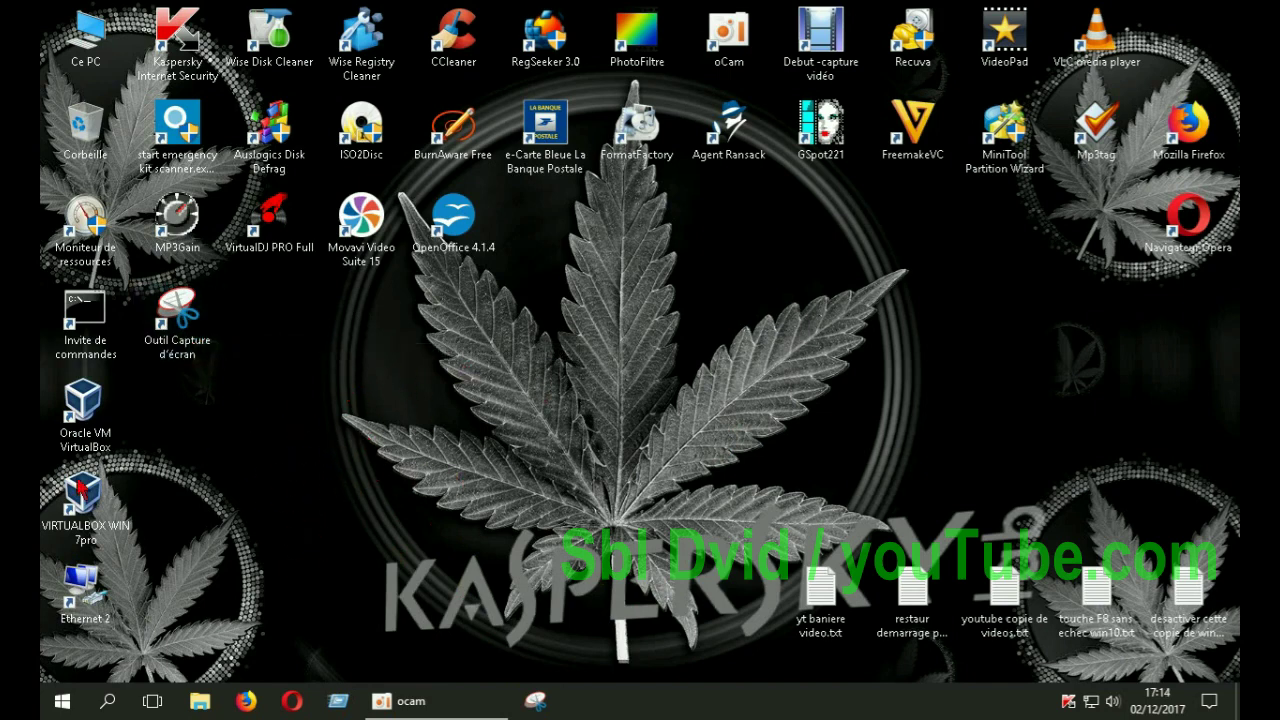
Open the file location of Outil Capture d'écran from Accessoires Windows in the Windows Start menu.
click(64, 702)
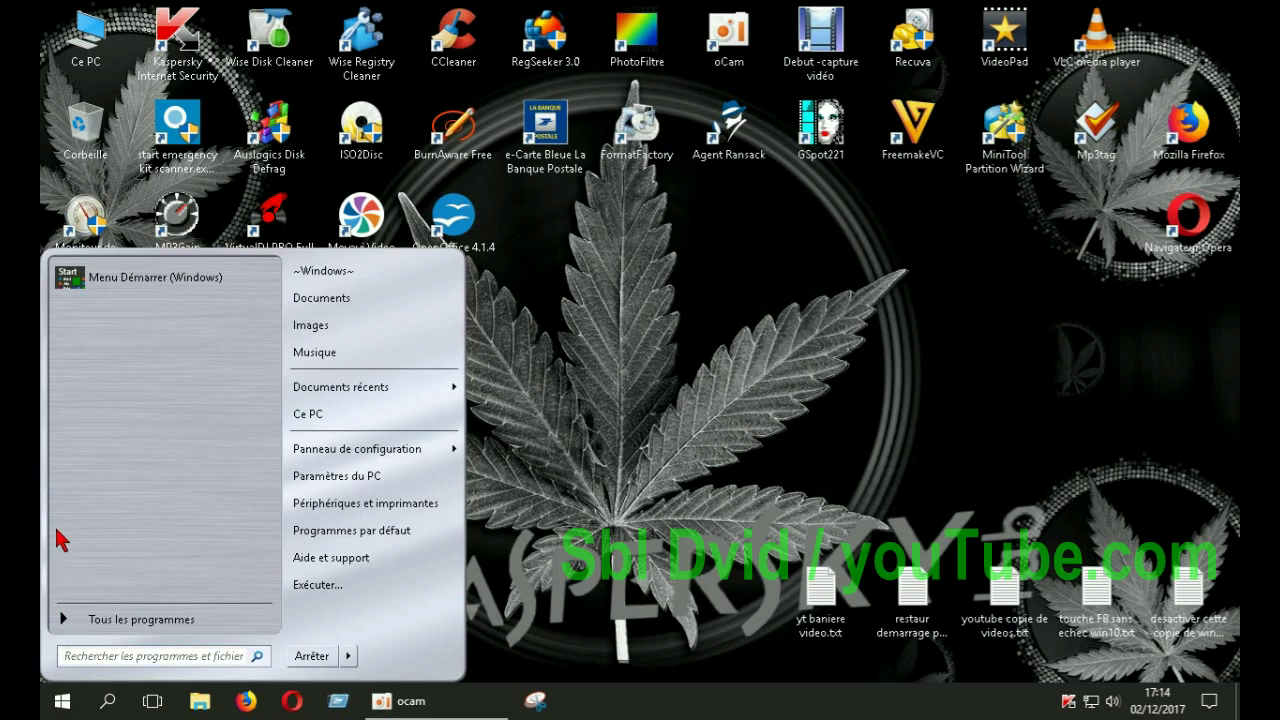
click(136, 290)
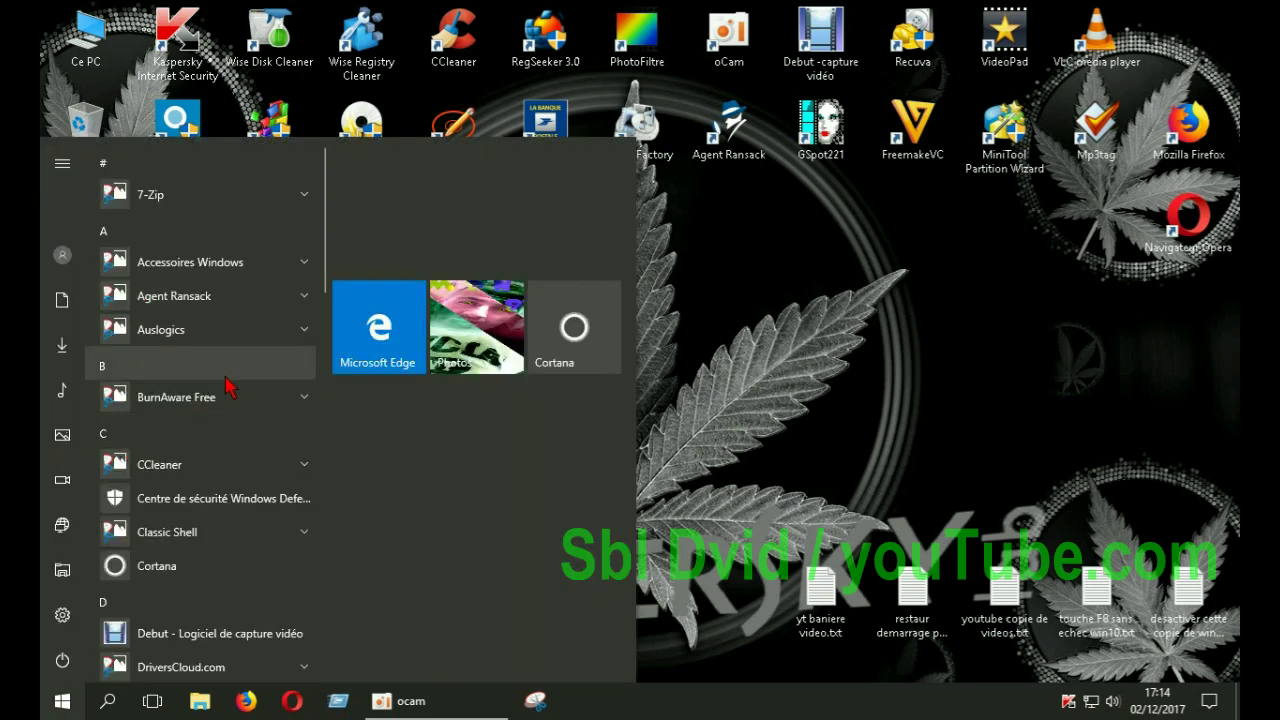
click(241, 266)
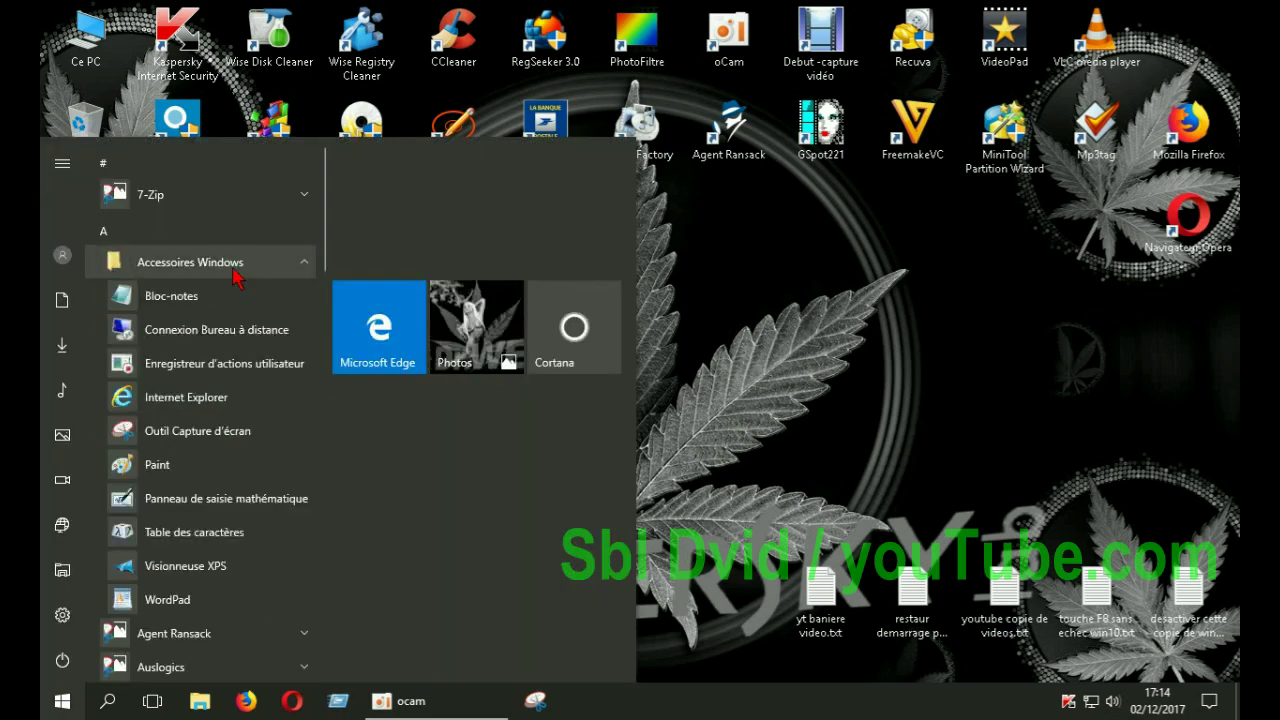
right_click(178, 436)
mouse_move(211, 486)
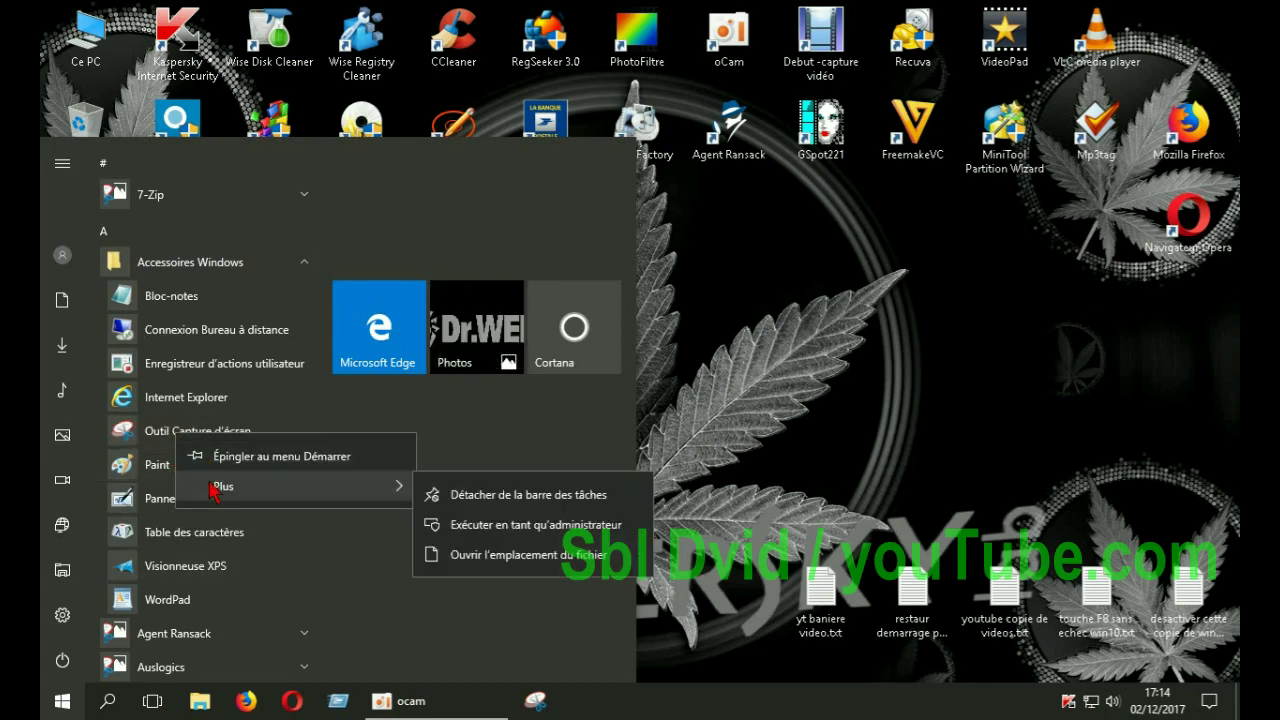
click(538, 557)
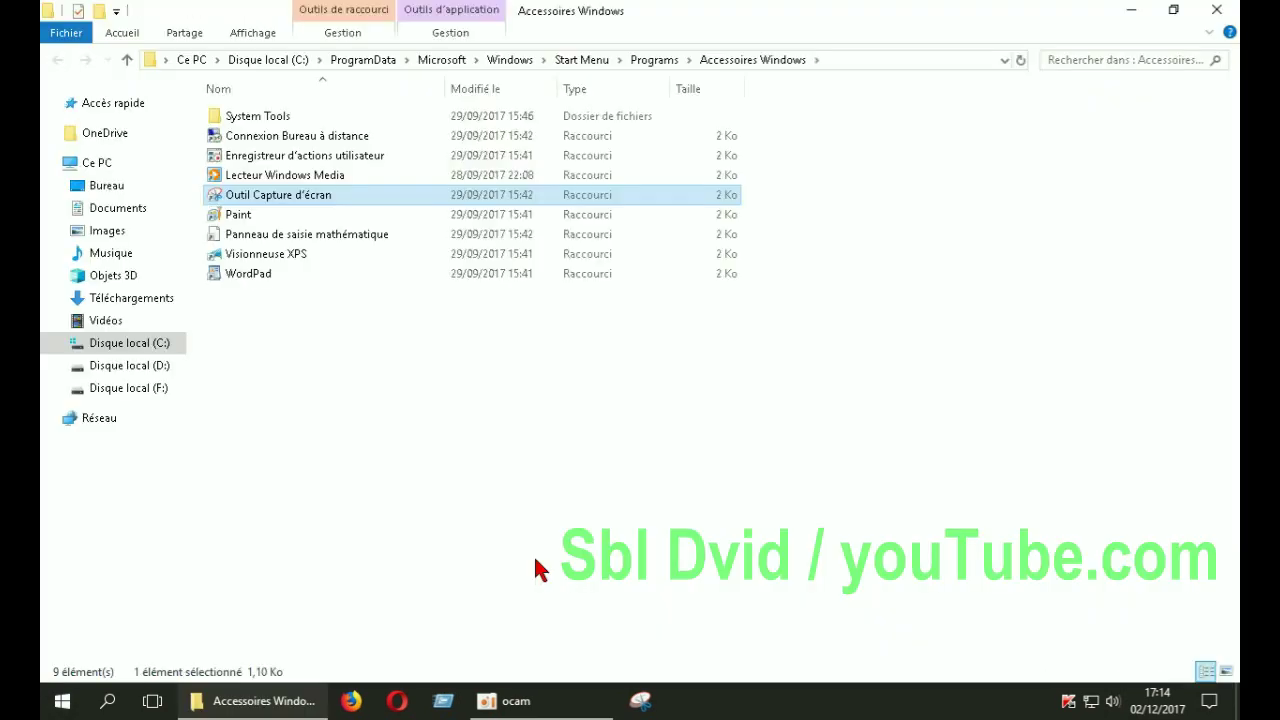
Show the option for sending the Outil Capture d'écran shortcut to the desktop, and close the folder window.
right_click(274, 197)
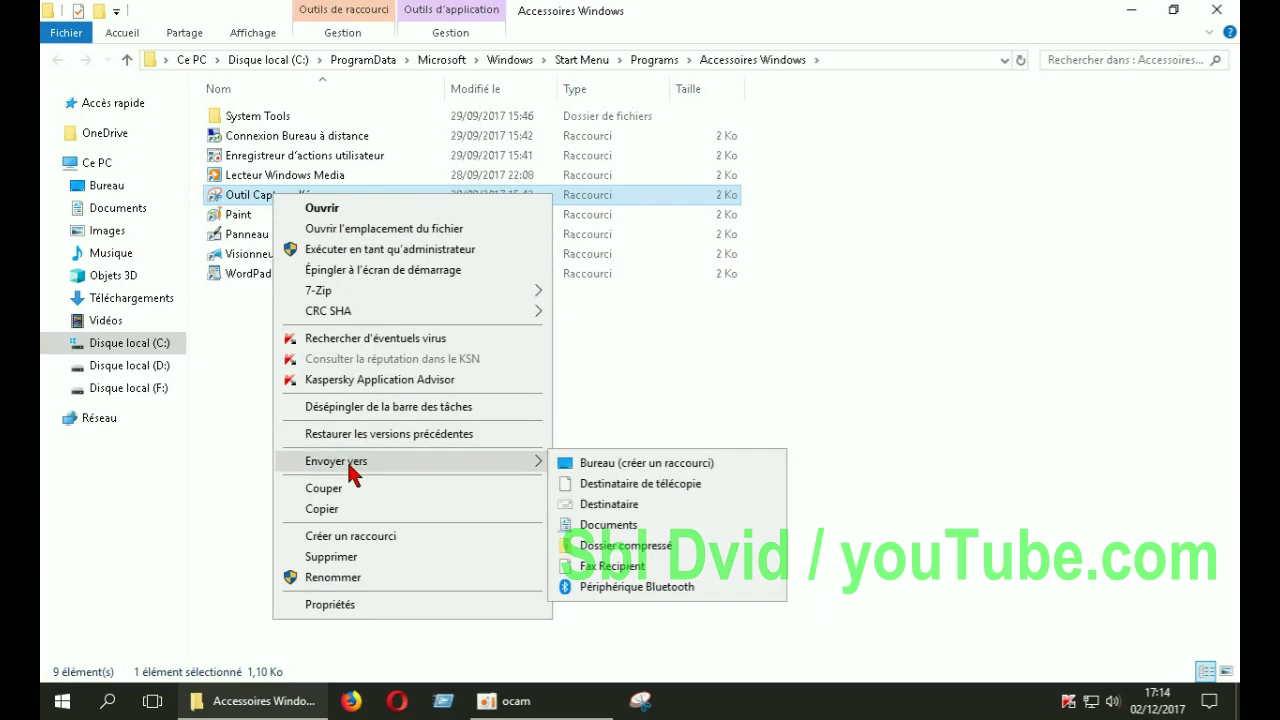
mouse_move(534, 463)
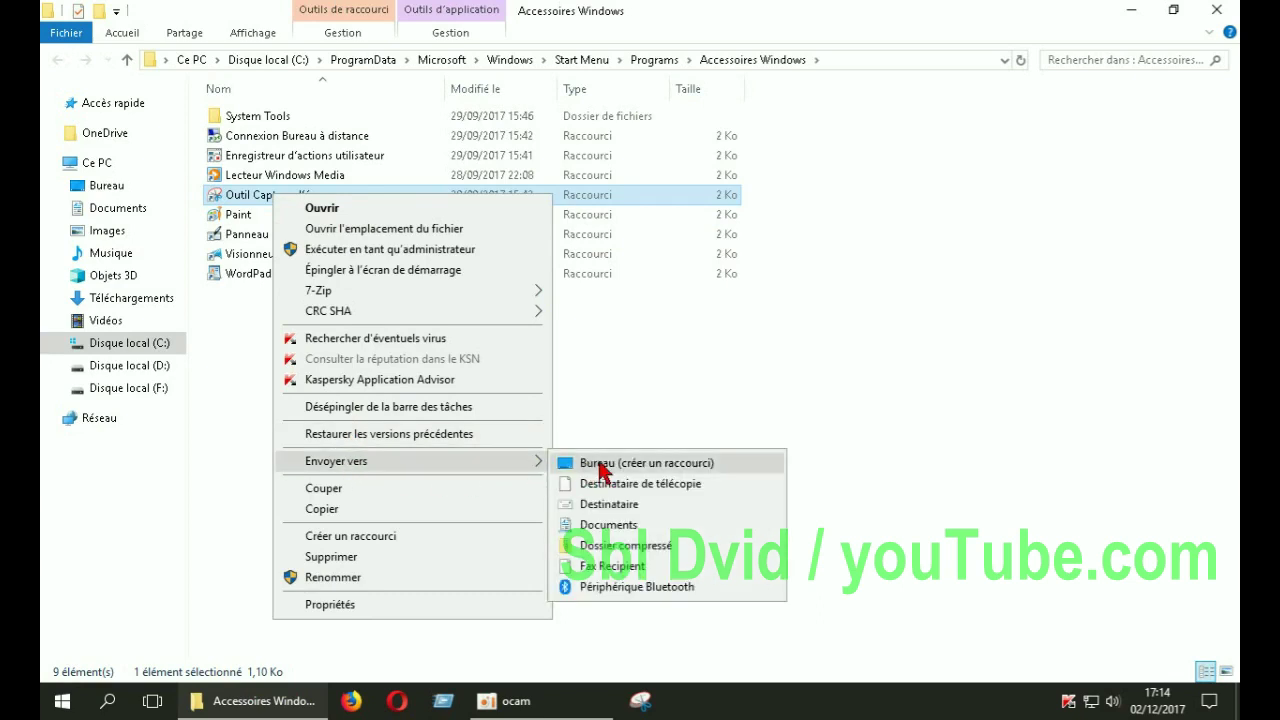
click(671, 466)
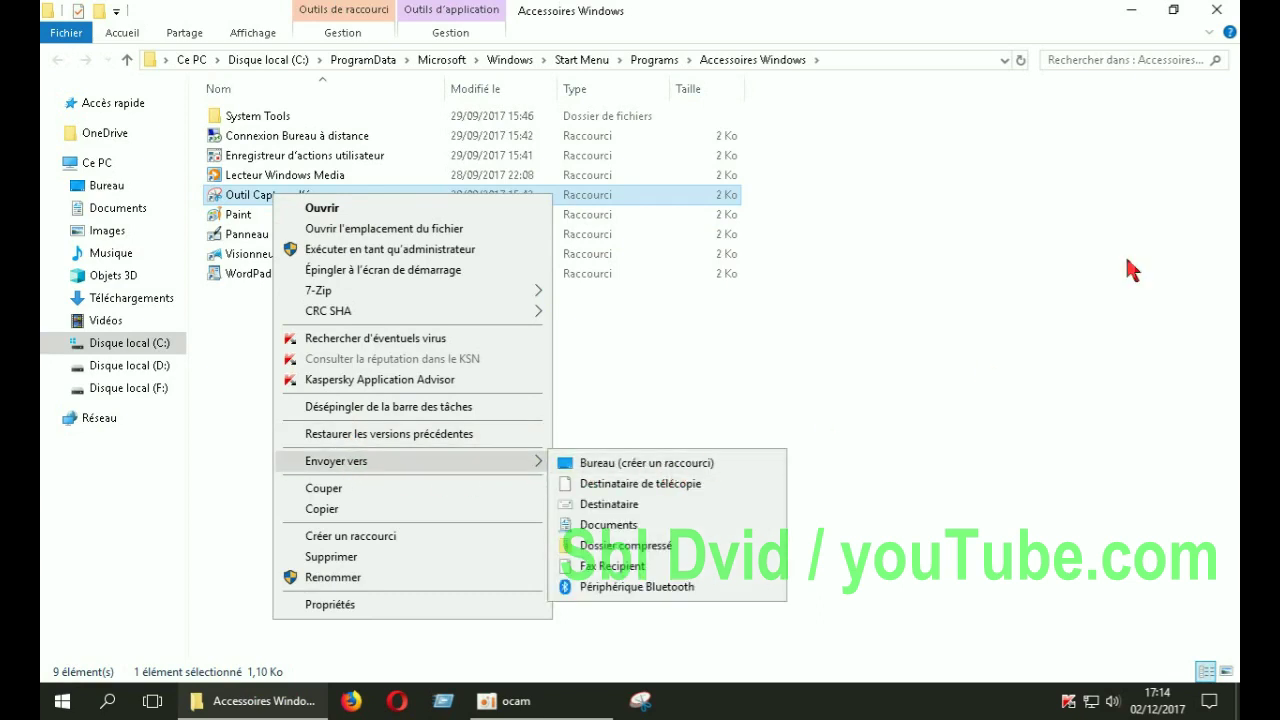
click(1220, 12)
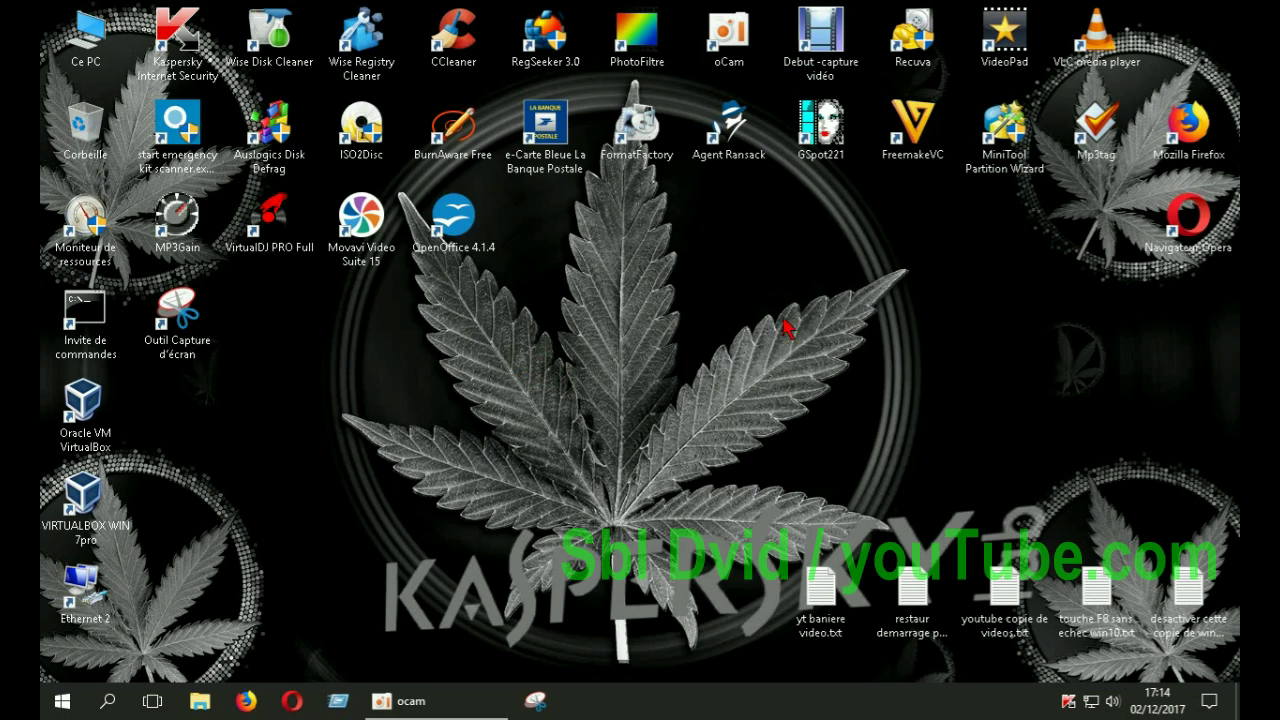
Open the bookmarked leboncoin site in Firefox and launch Outil Capture d'écran over the page.
click(245, 700)
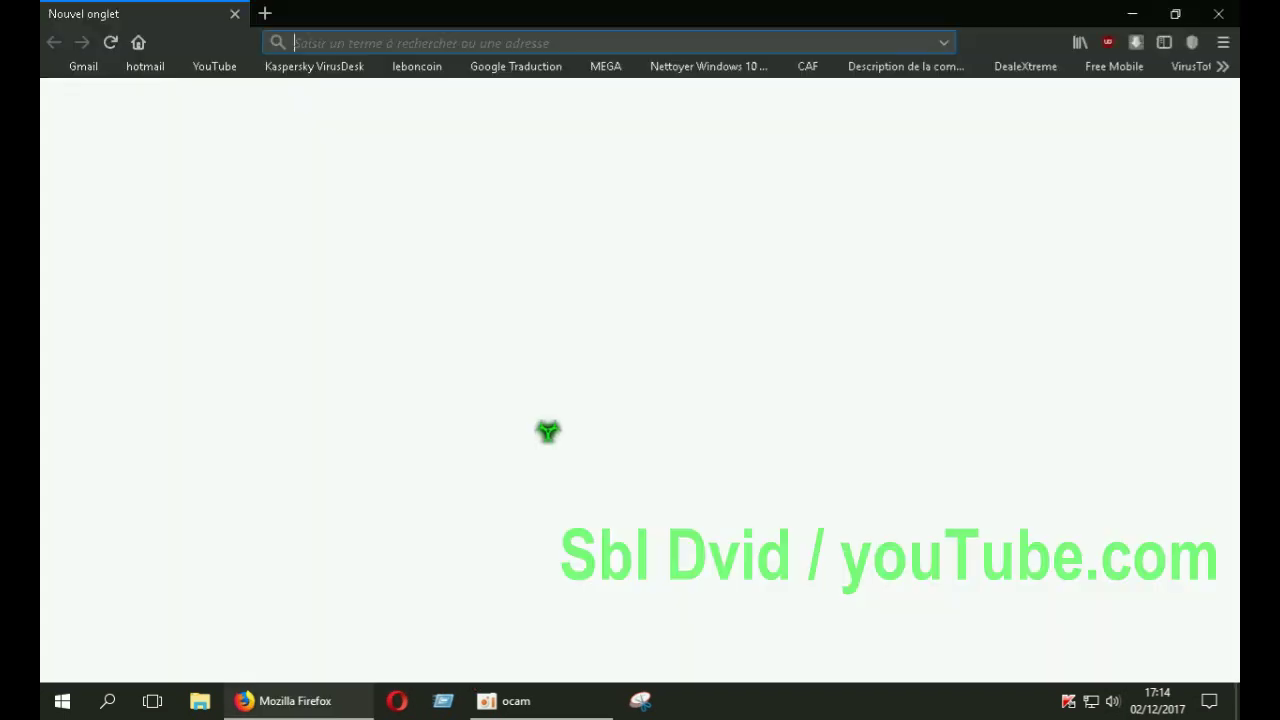
click(417, 67)
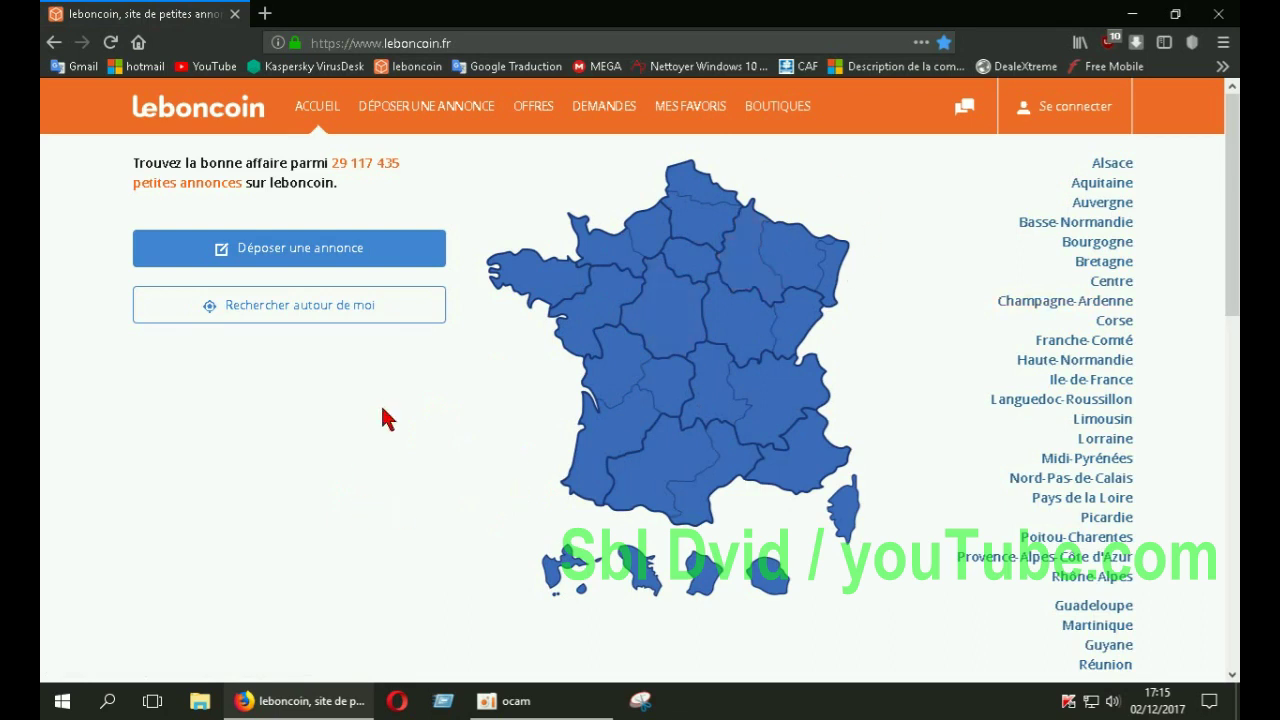
click(641, 702)
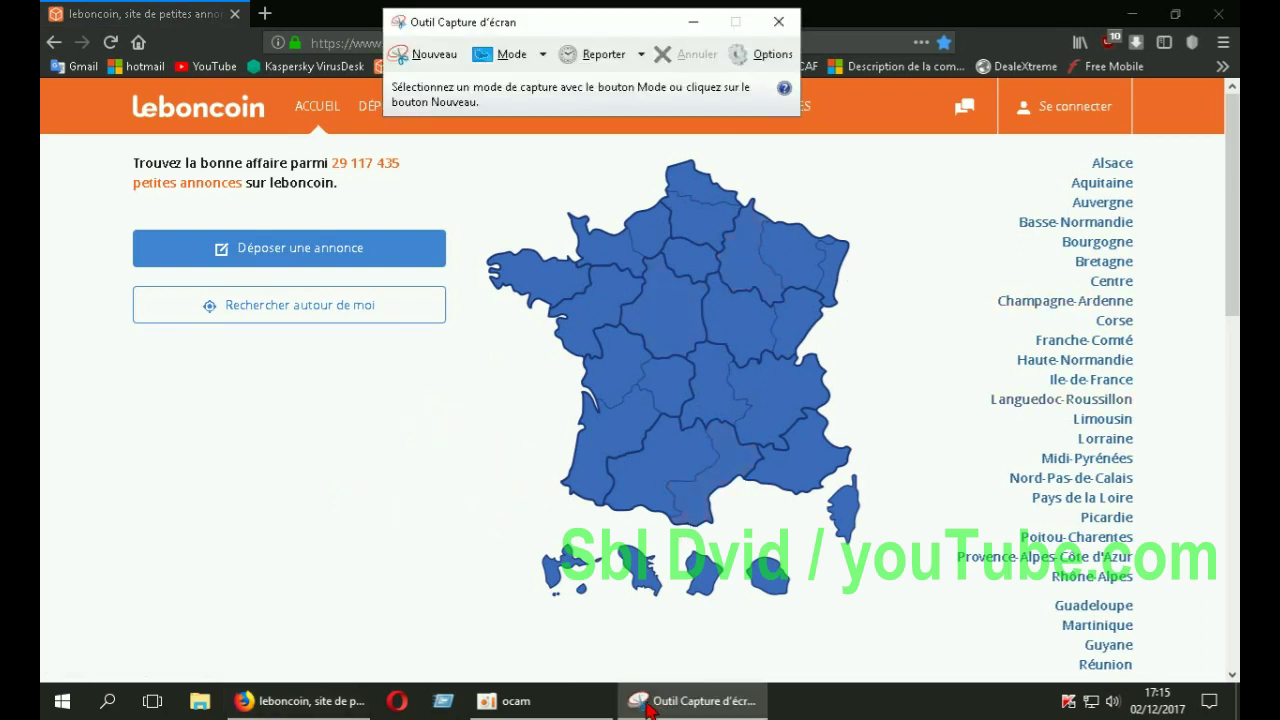
mouse_move(658, 710)
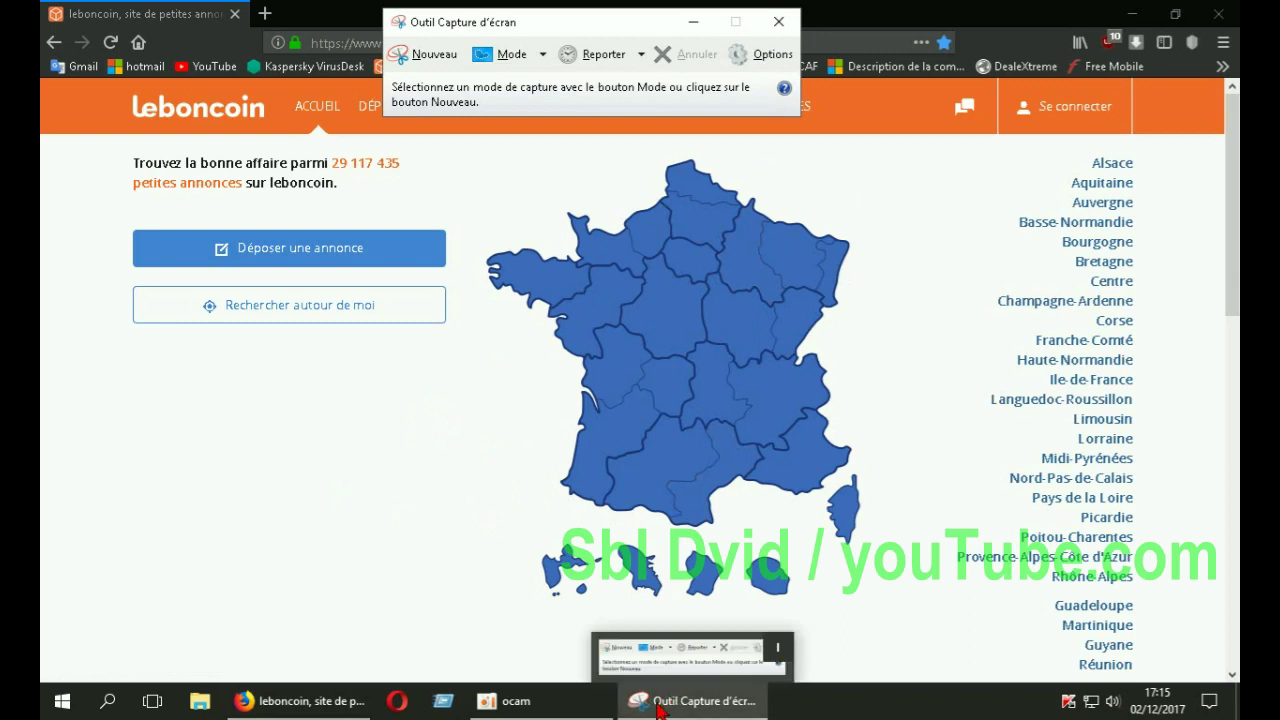
Capture the map of France in Capture Forme libre mode by tracing around its outline.
click(515, 56)
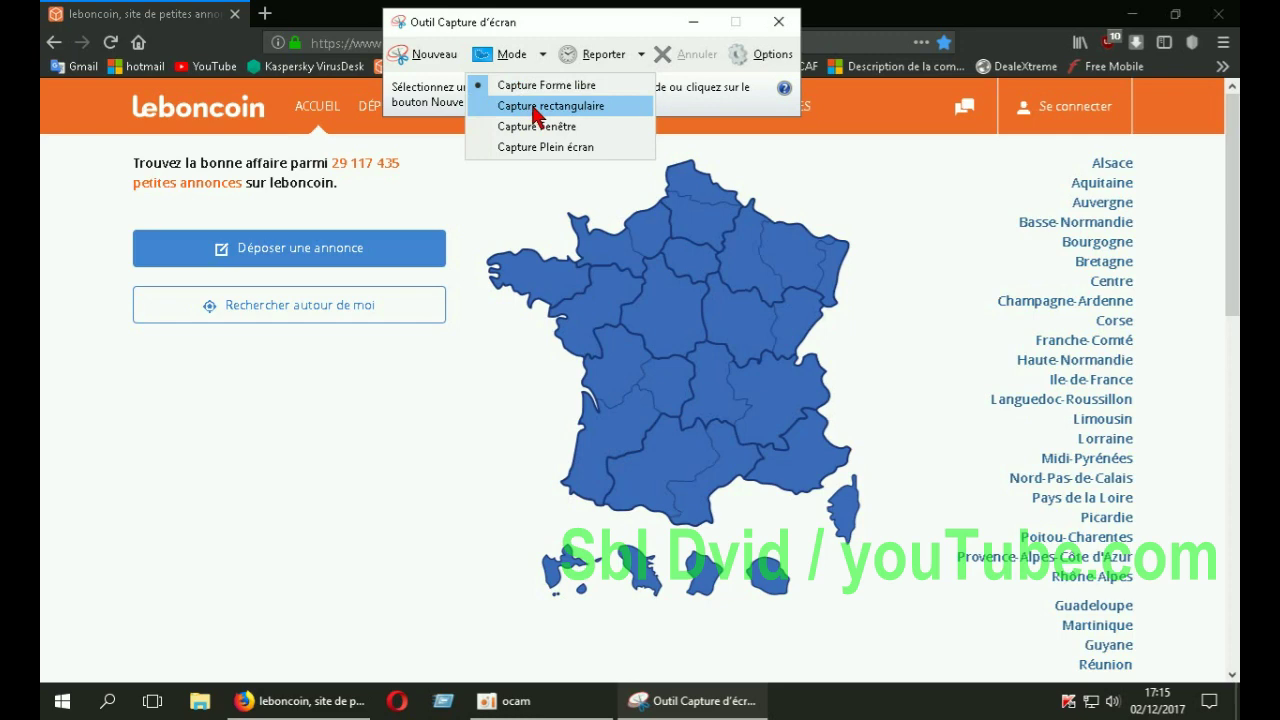
click(541, 88)
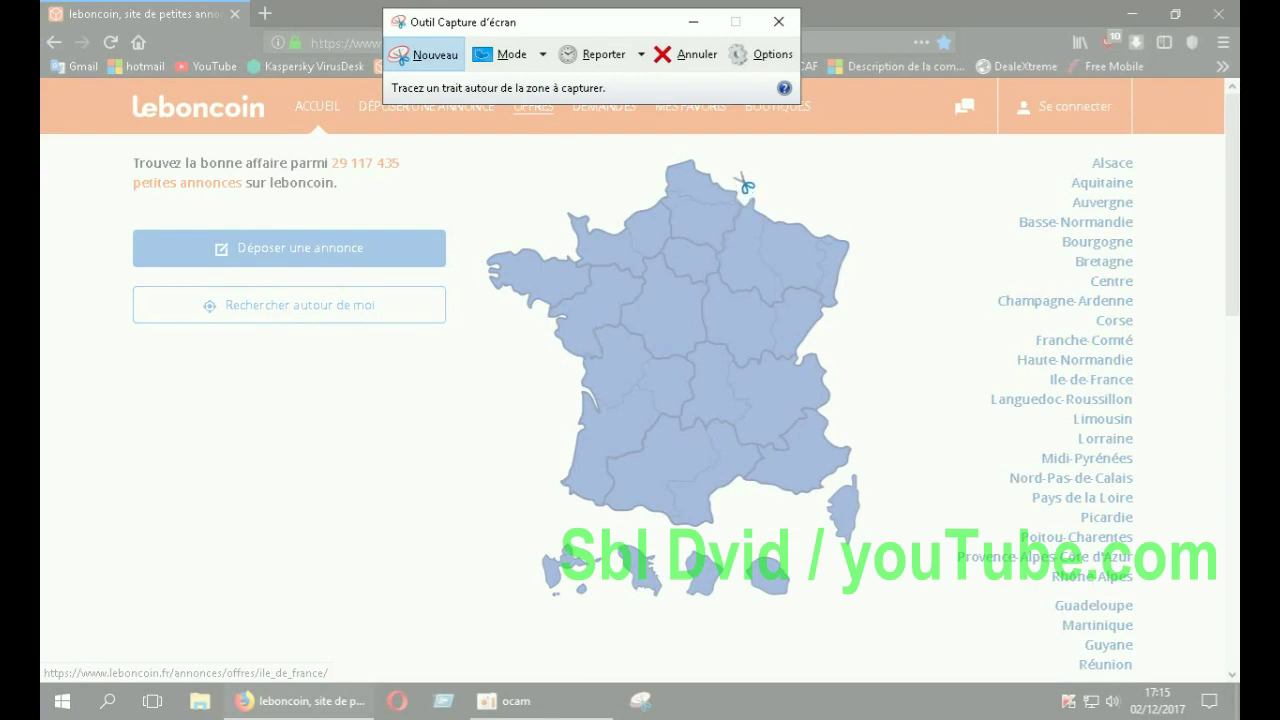
mouse_move(741, 180)
mouse_down()
mouse_move(692, 153)
mouse_move(618, 210)
mouse_move(556, 196)
mouse_move(478, 300)
mouse_move(554, 370)
mouse_move(542, 482)
mouse_move(604, 527)
mouse_move(665, 545)
mouse_move(770, 492)
mouse_move(824, 506)
mouse_move(858, 470)
mouse_move(867, 445)
mouse_move(816, 340)
mouse_move(836, 318)
mouse_move(856, 232)
mouse_move(742, 180)
mouse_up()
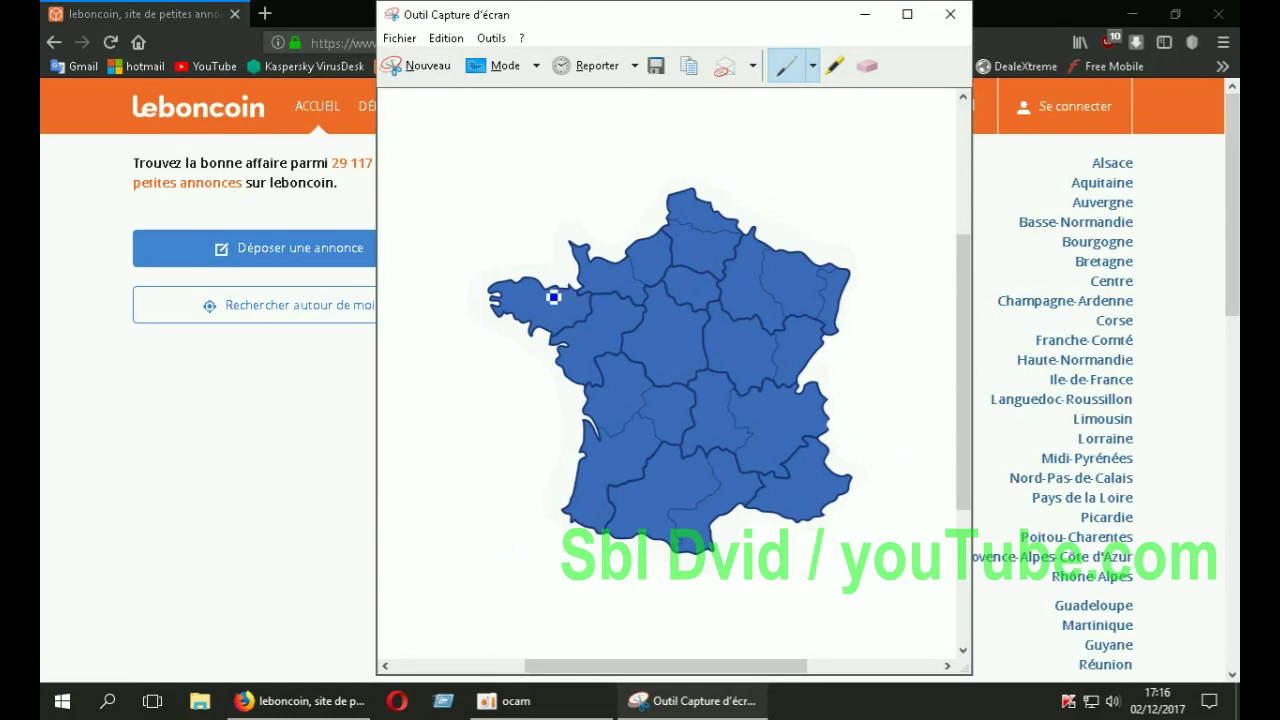
Save the capture as the JPEG file Capture.JPG in the Images folder, enlarging the save dialog to see the folders.
click(652, 68)
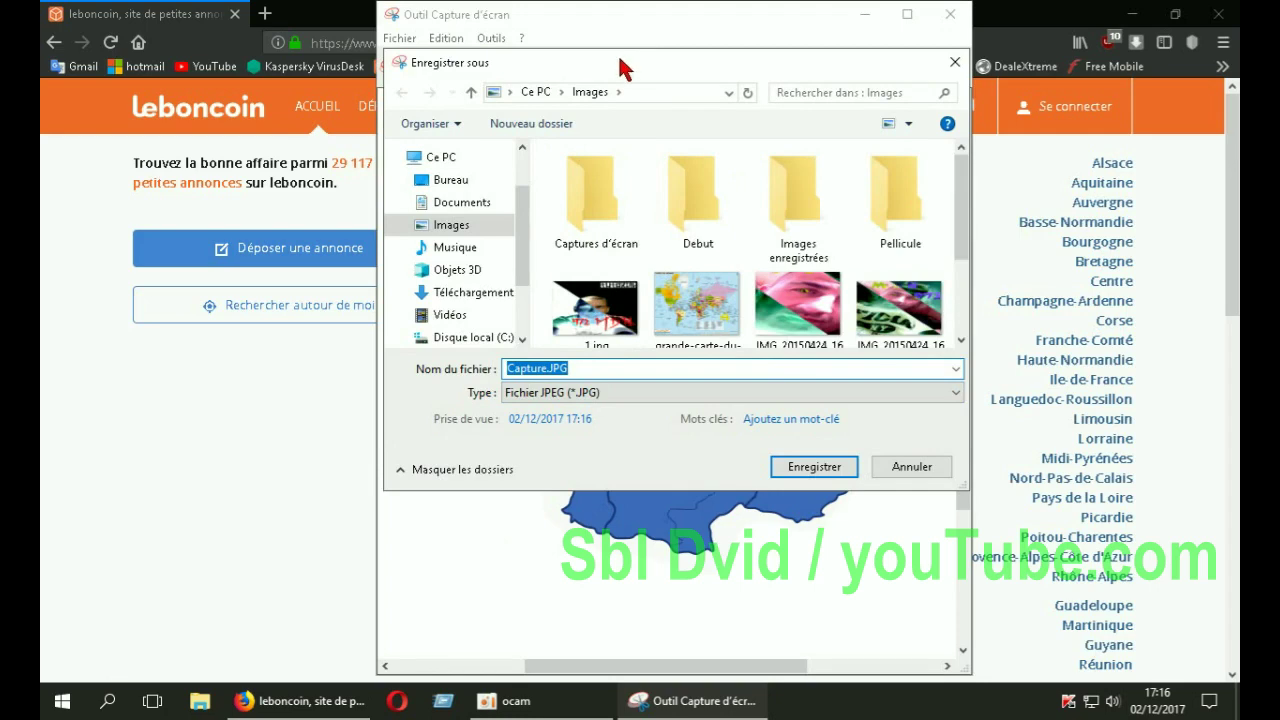
drag(296, 45, 297, 45)
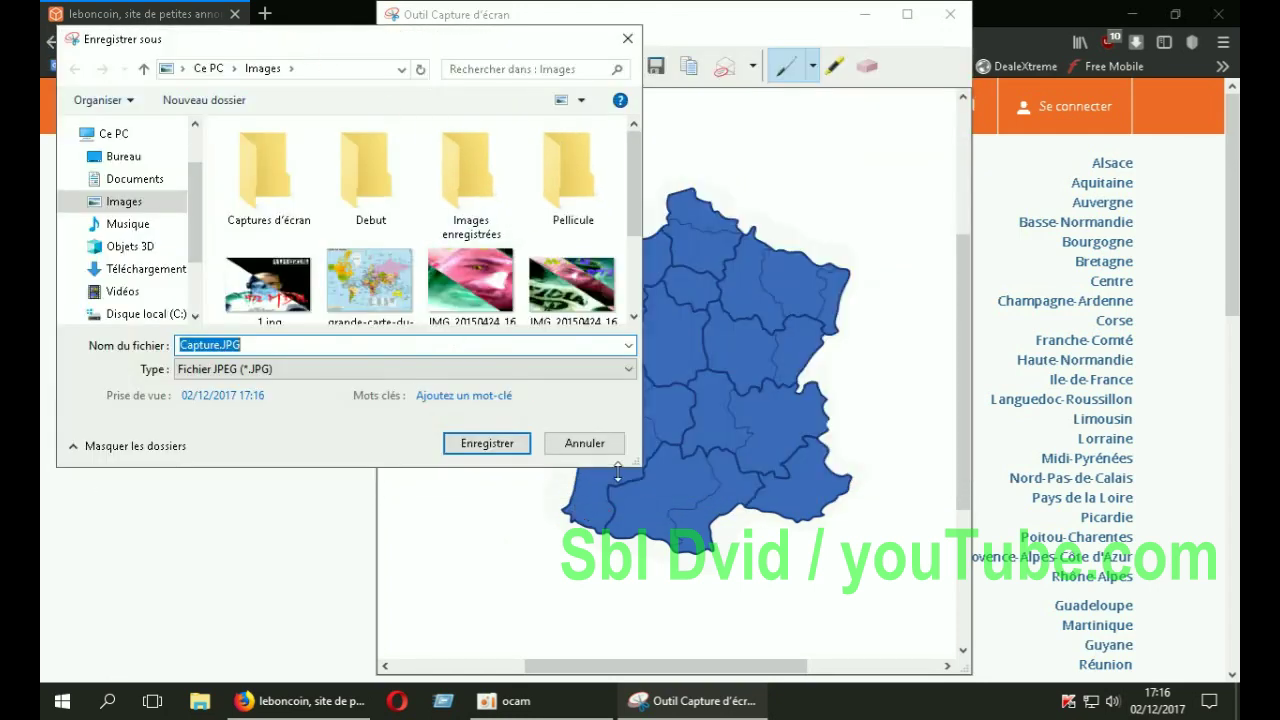
drag(633, 462, 876, 648)
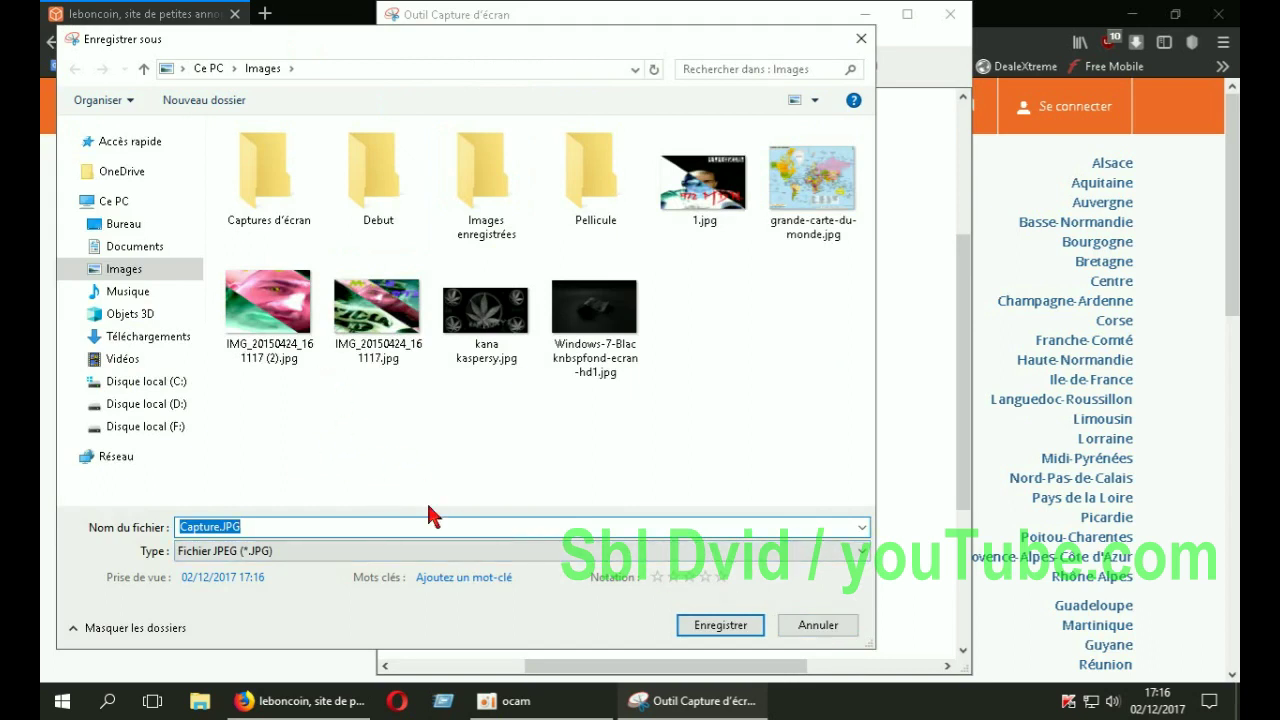
click(139, 229)
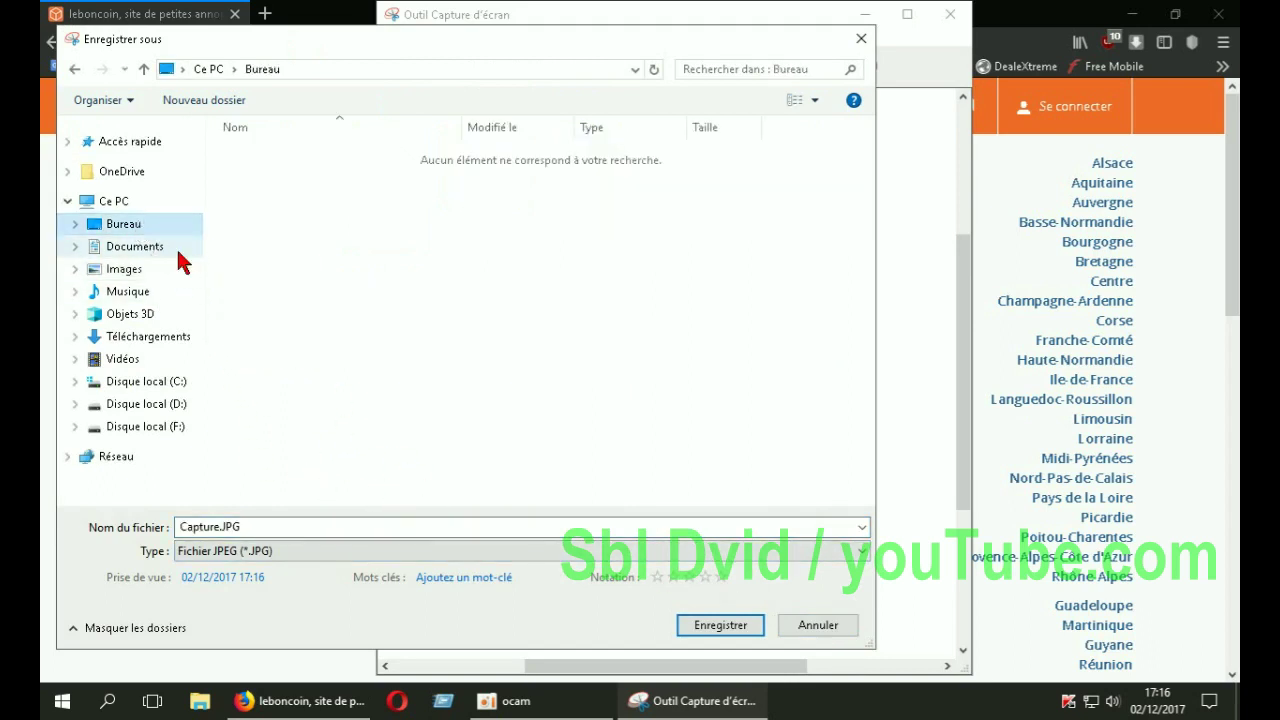
click(141, 272)
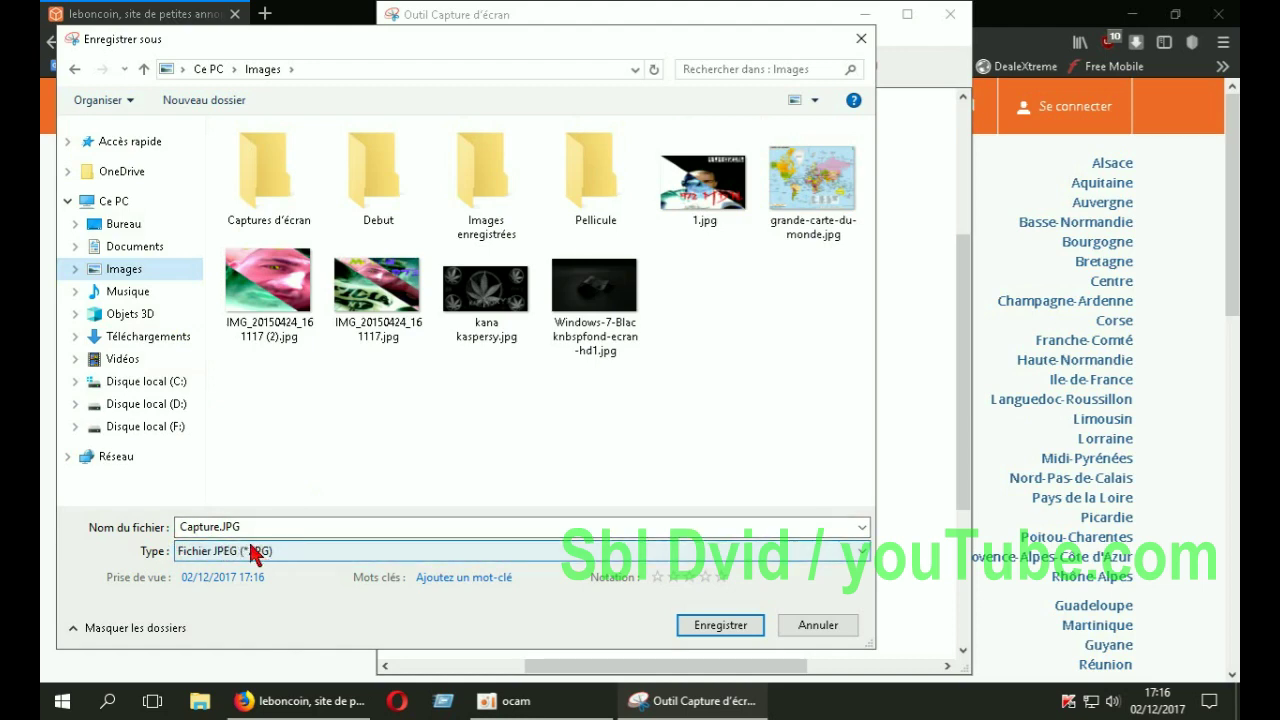
click(697, 625)
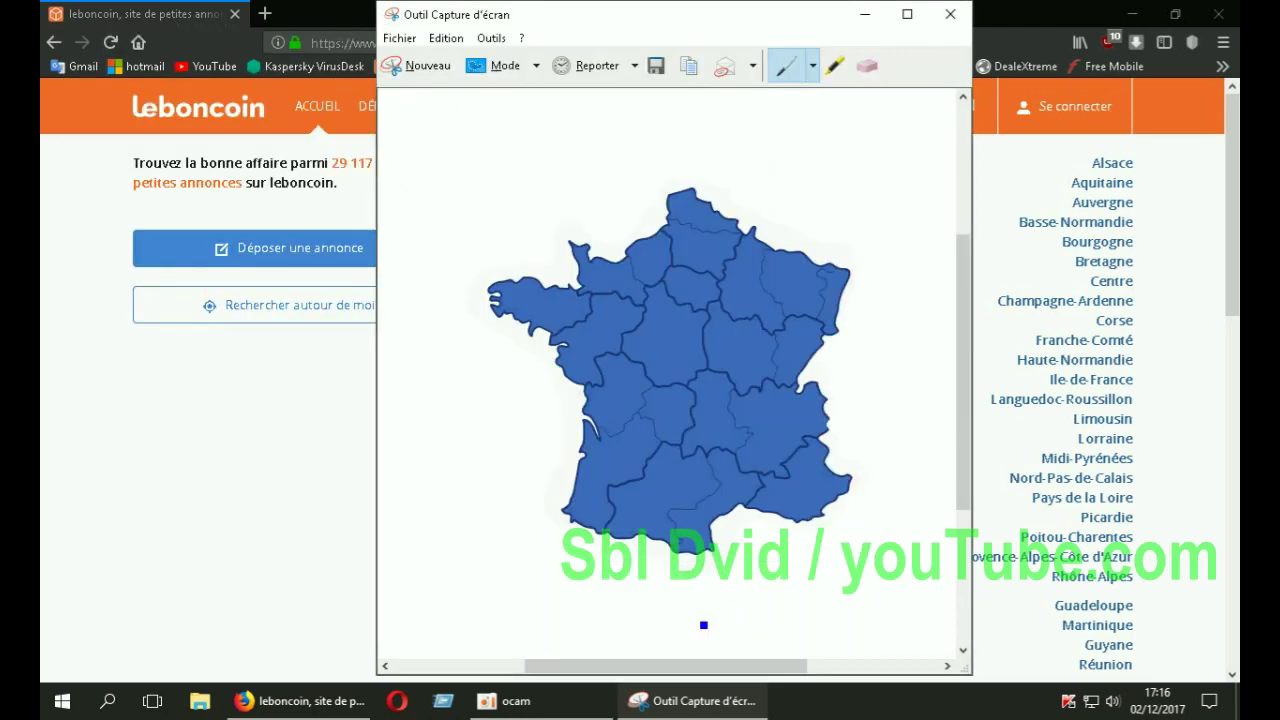
Delete Capture.JPG from the Images folder in File Explorer, and close the folder and capture windows.
click(200, 701)
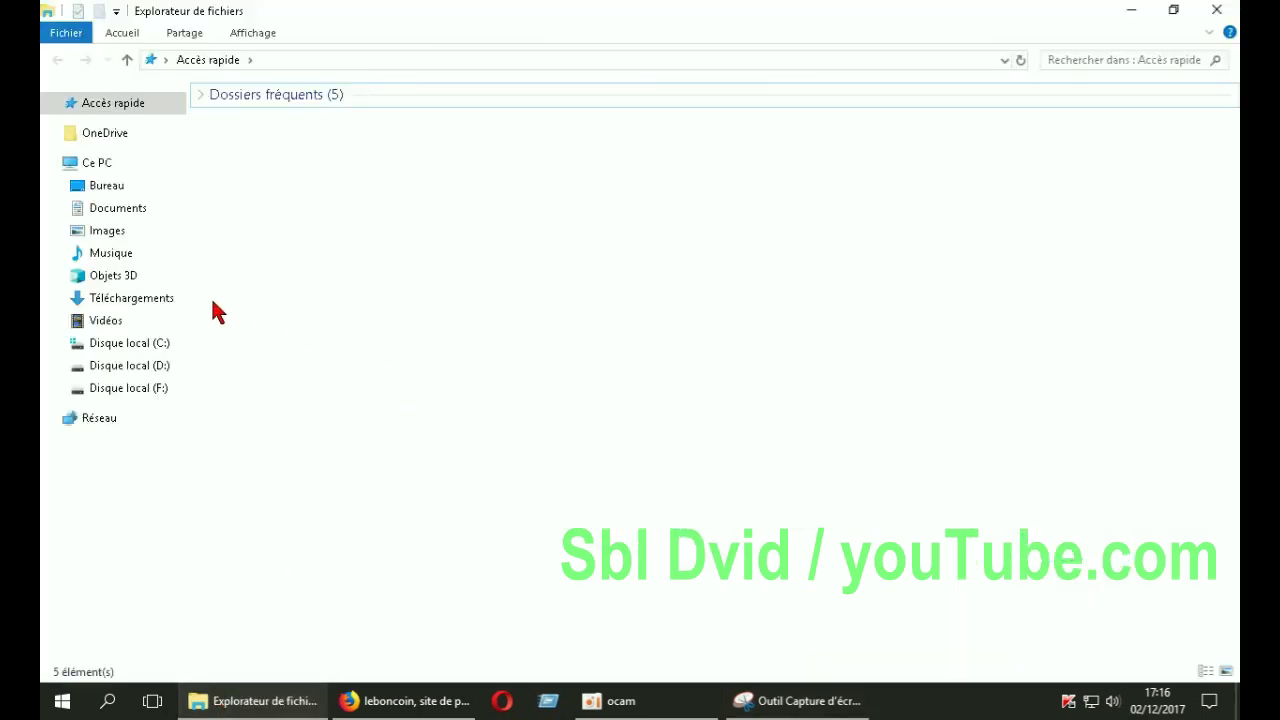
click(127, 228)
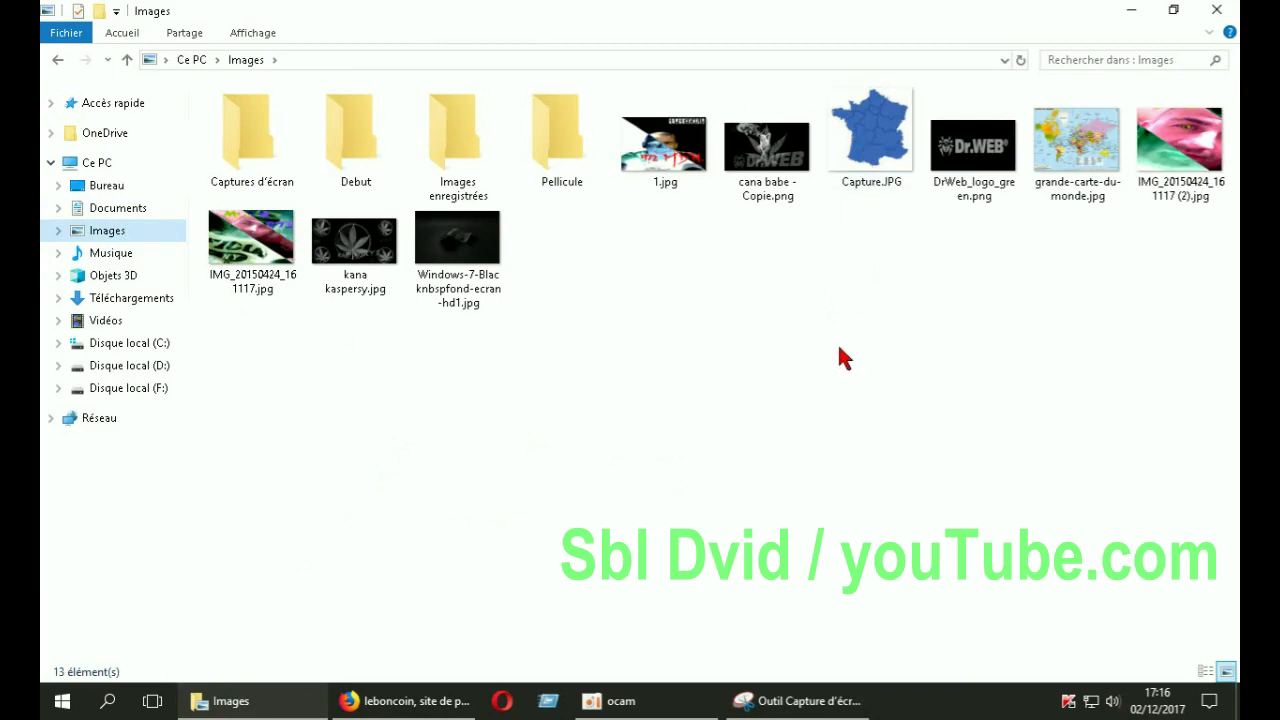
right_click(870, 178)
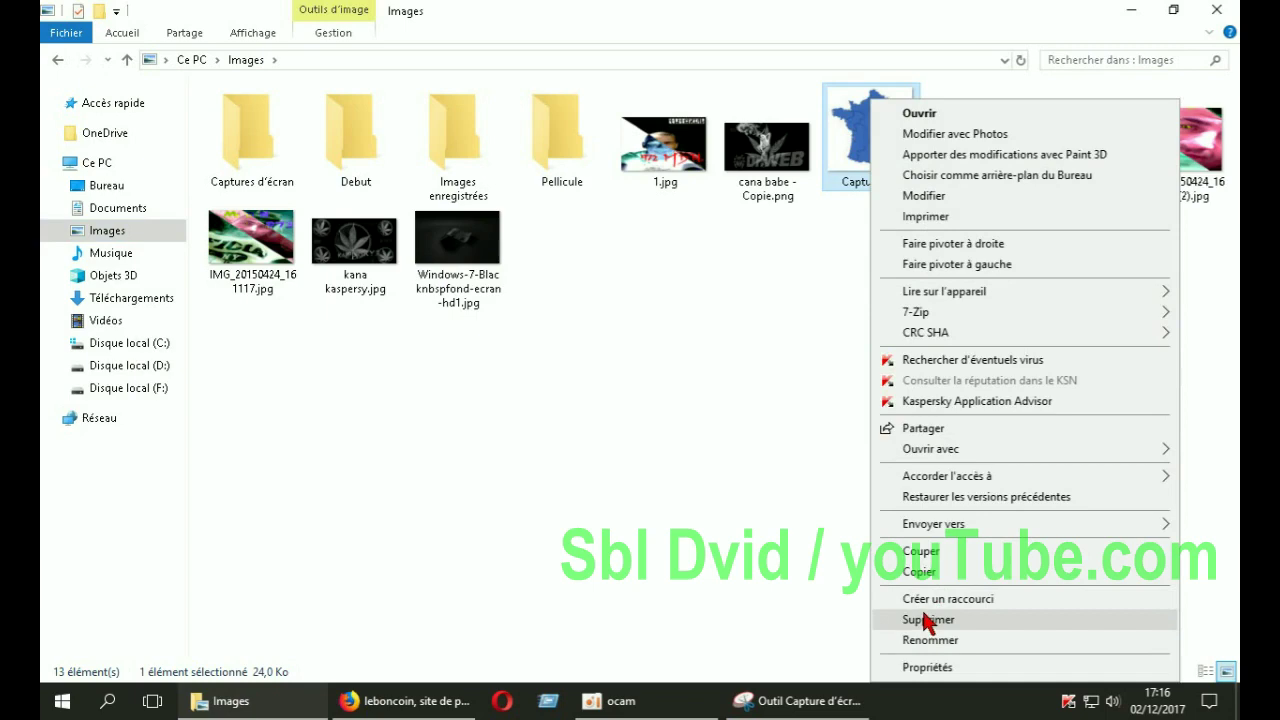
click(928, 620)
click(1218, 12)
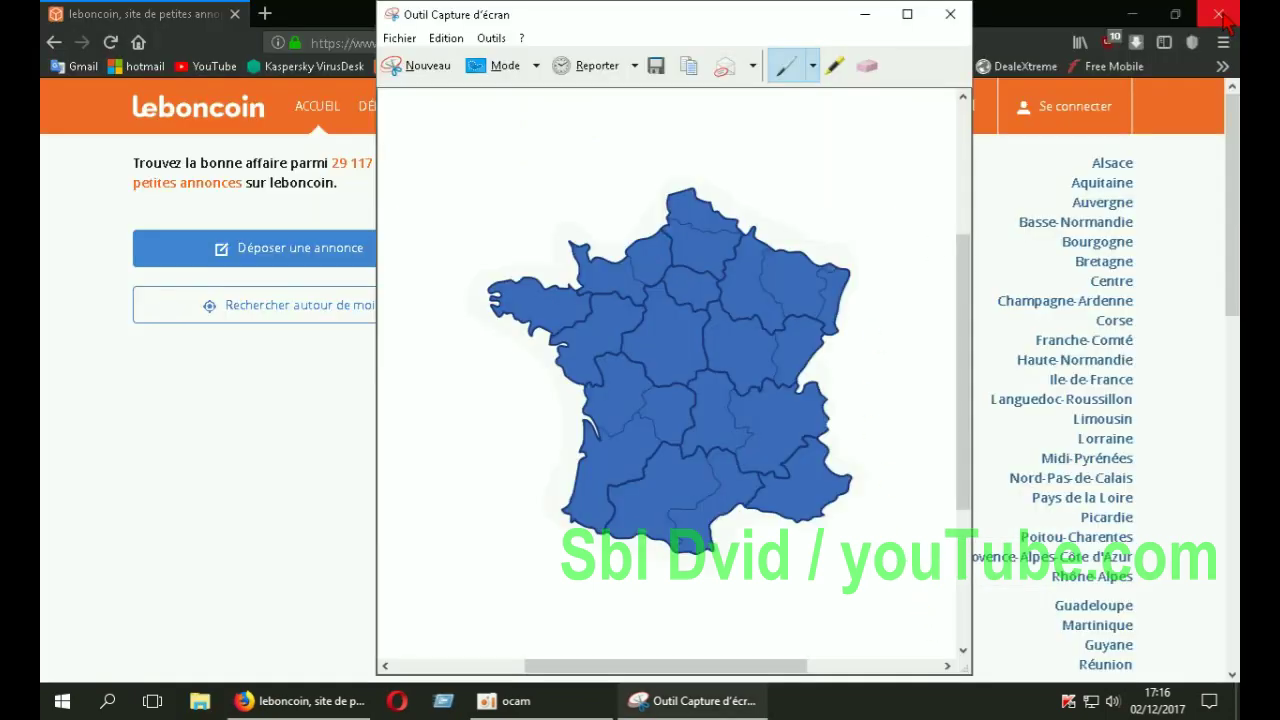
click(950, 15)
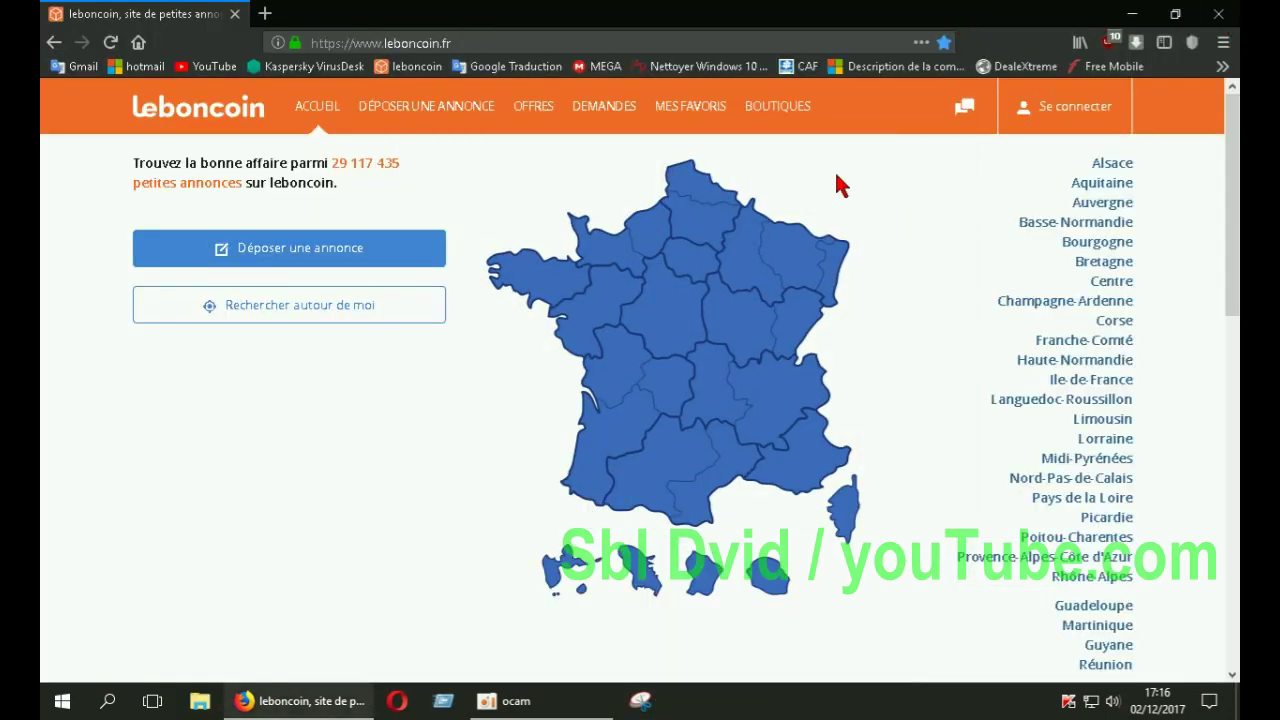
Relaunch Outil Capture d'écran, capture the leboncoin page in Capture Plein écran mode and look over the whole capture.
click(640, 700)
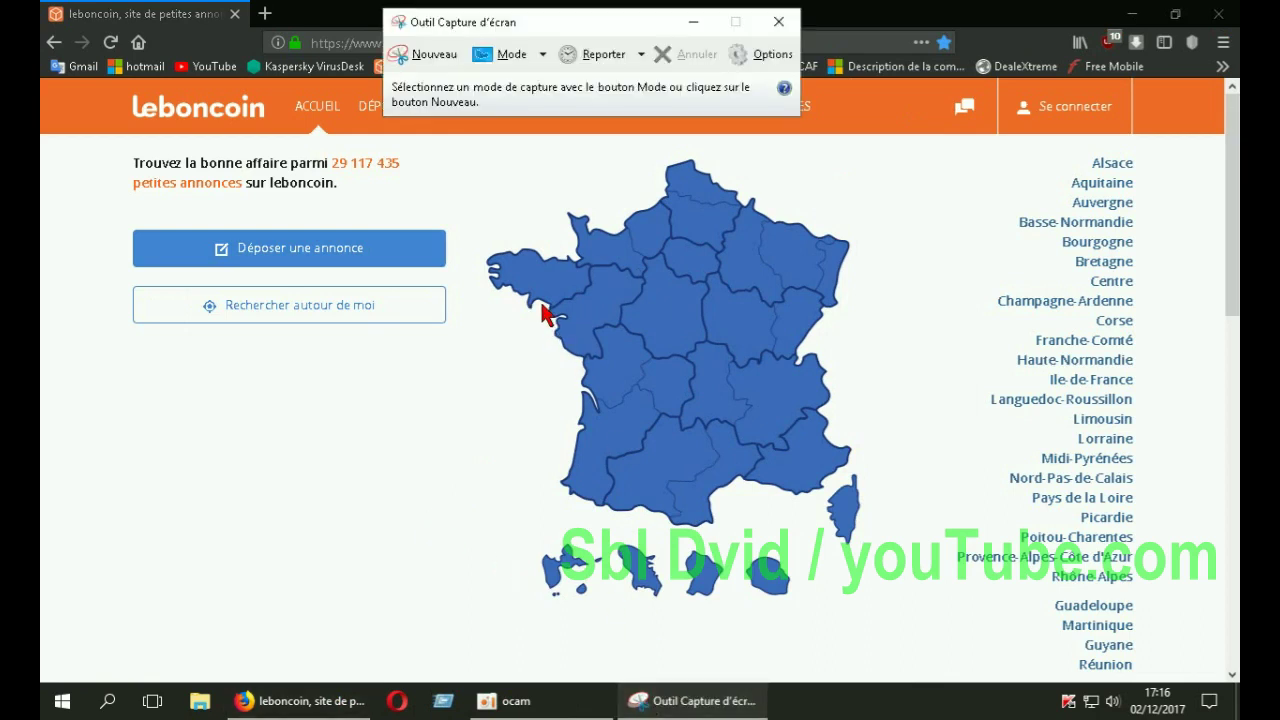
click(540, 56)
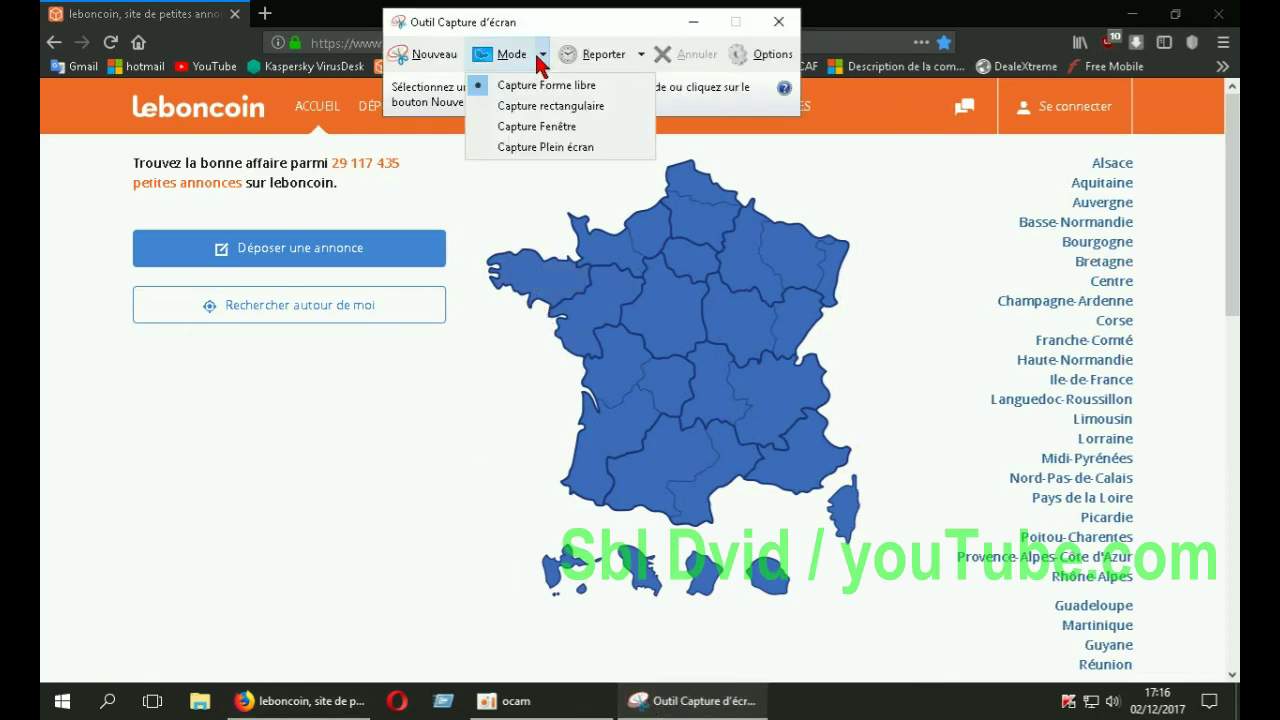
click(519, 150)
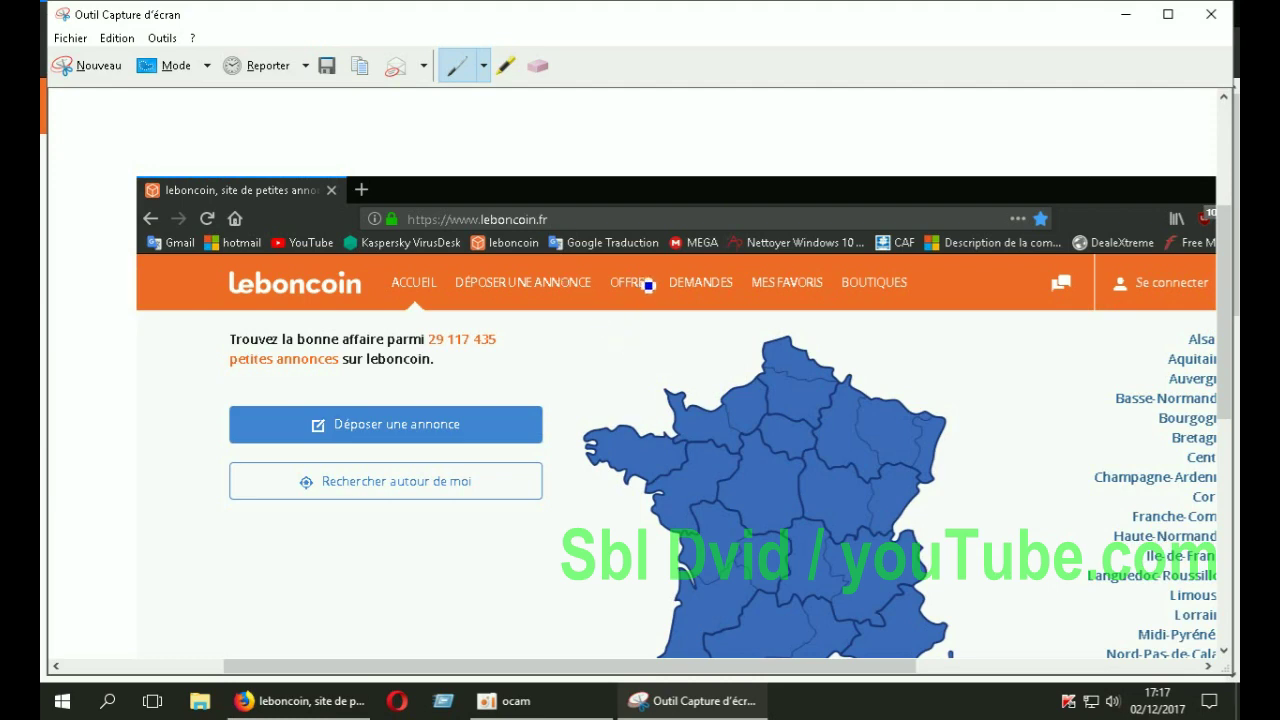
drag(568, 667, 714, 677)
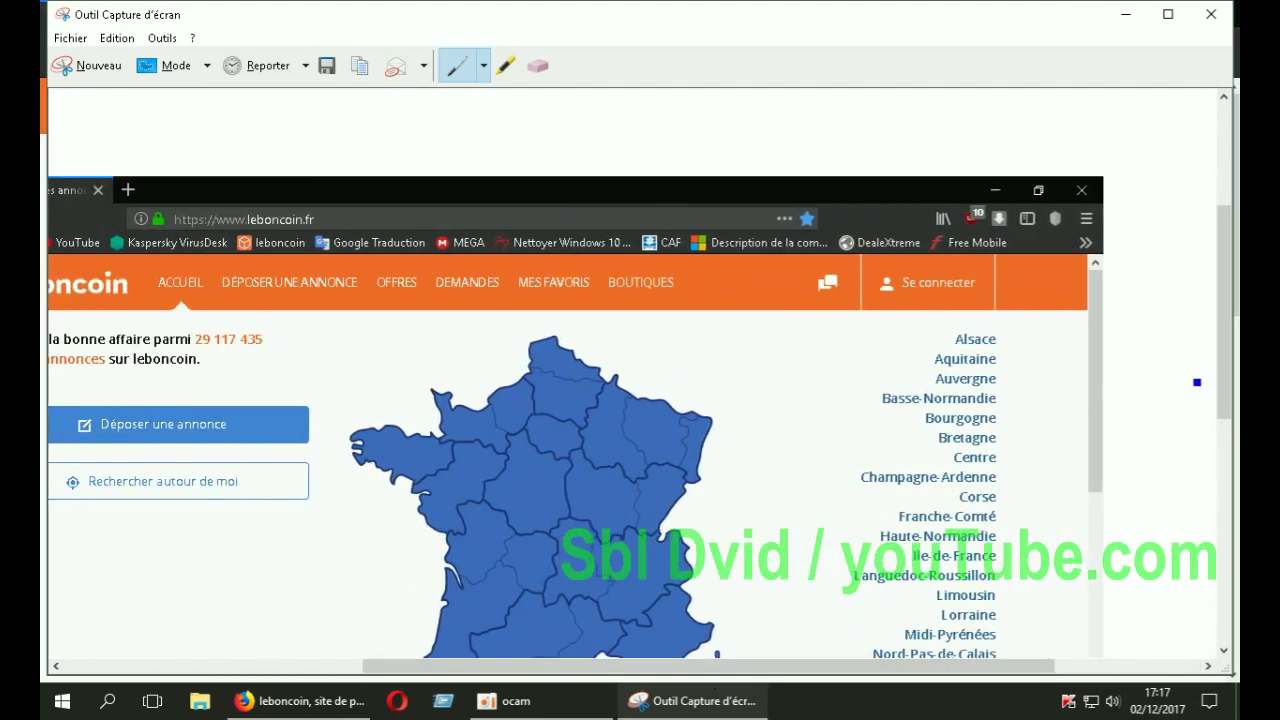
drag(1223, 380, 922, 461)
scroll(1210, 512, up, 3)
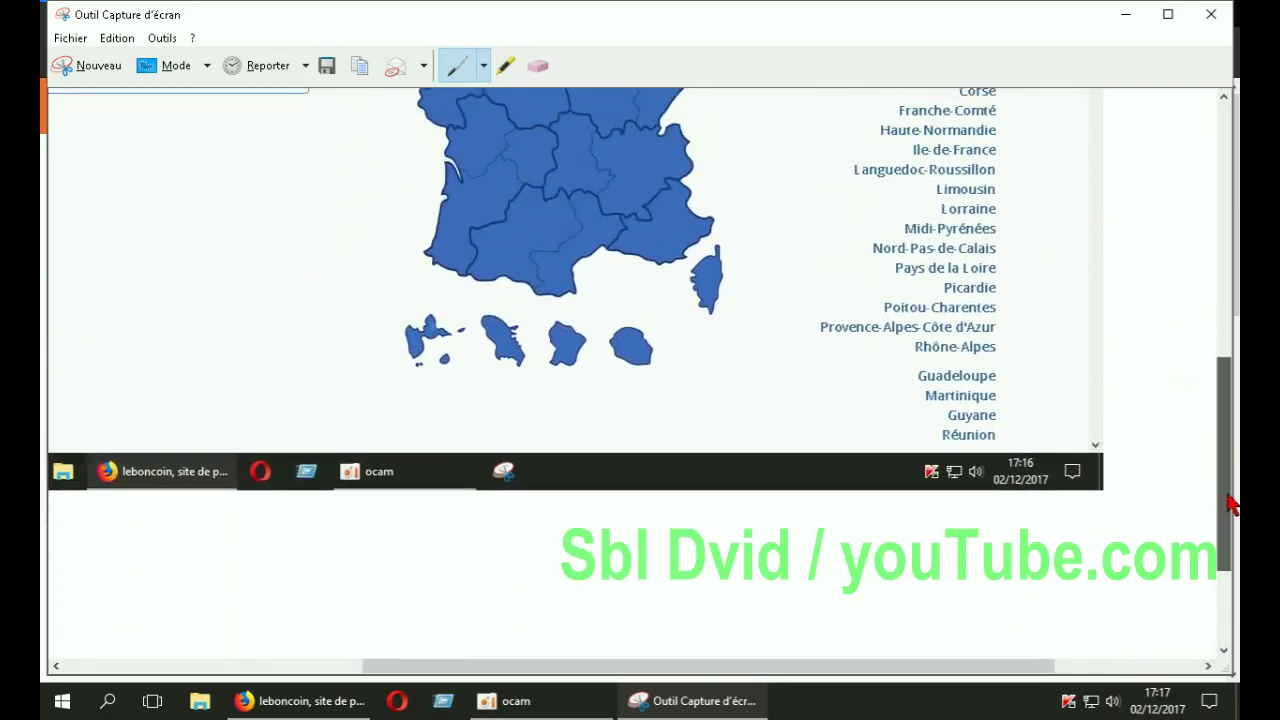
drag(848, 674, 764, 674)
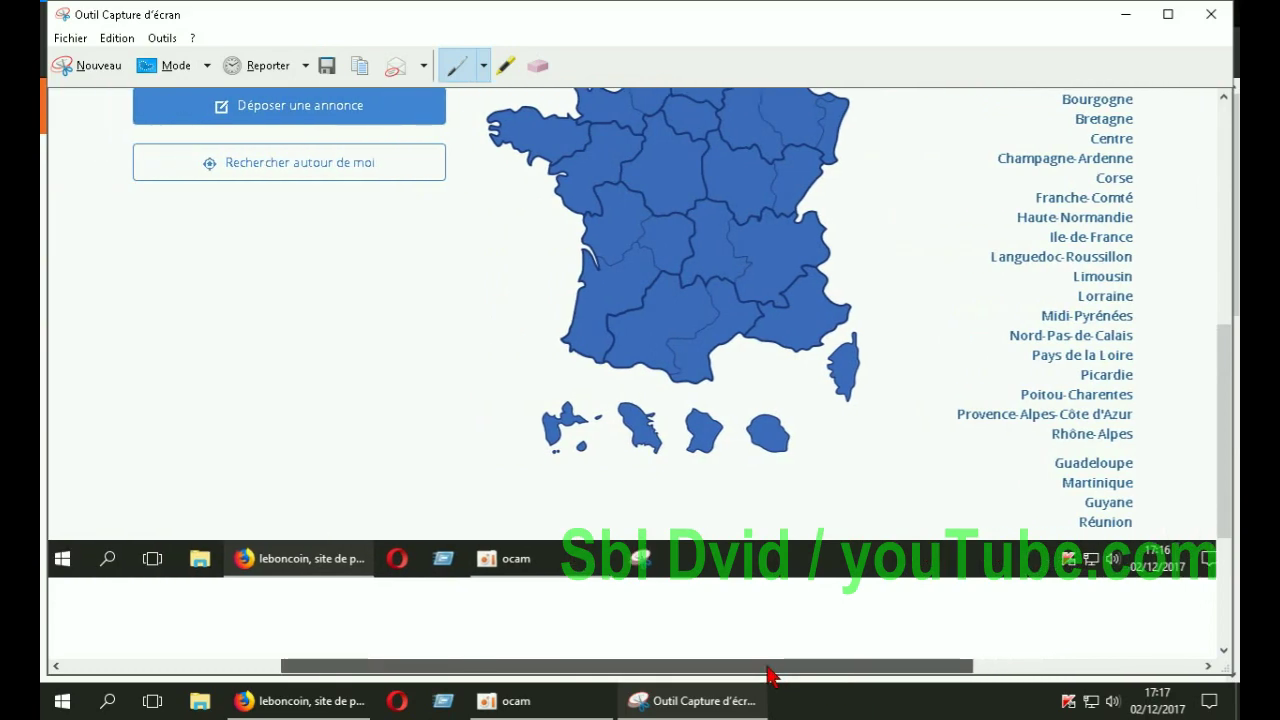
drag(1228, 361, 1228, 135)
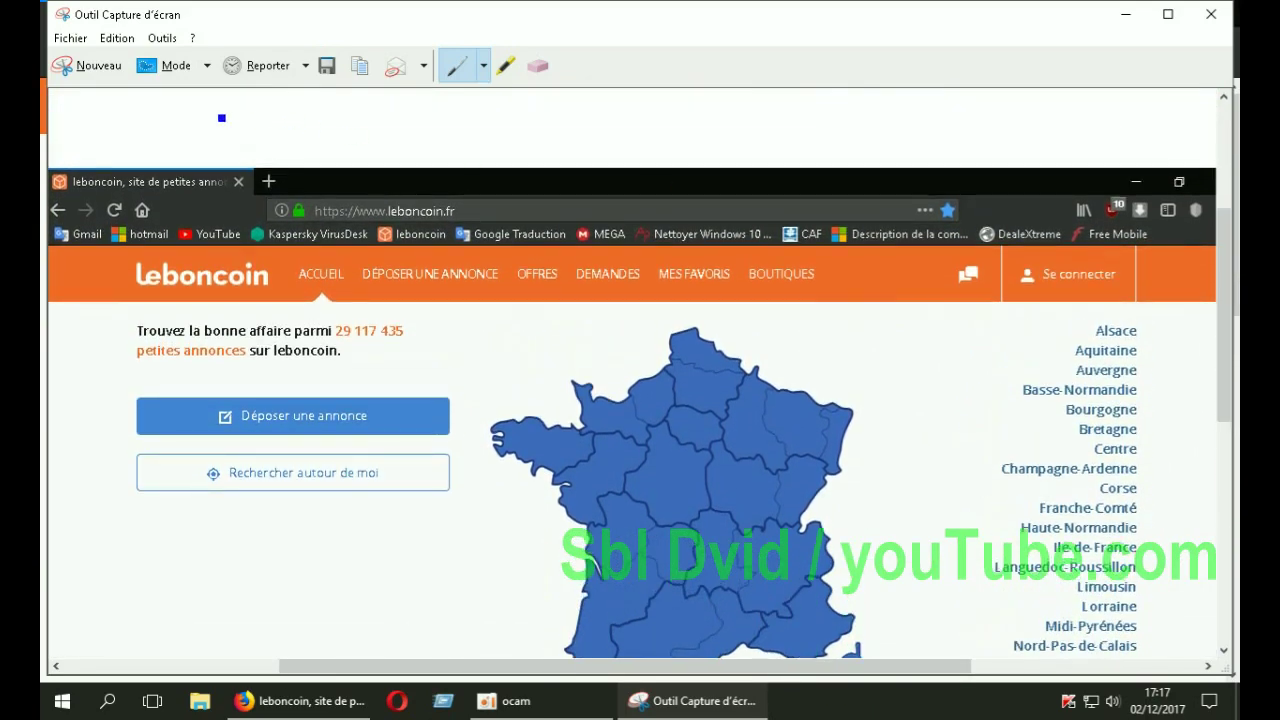
Save the full-screen capture as the JPEG file Capture.JPG on the Bureau, and minimise both windows to show the desktop.
click(326, 65)
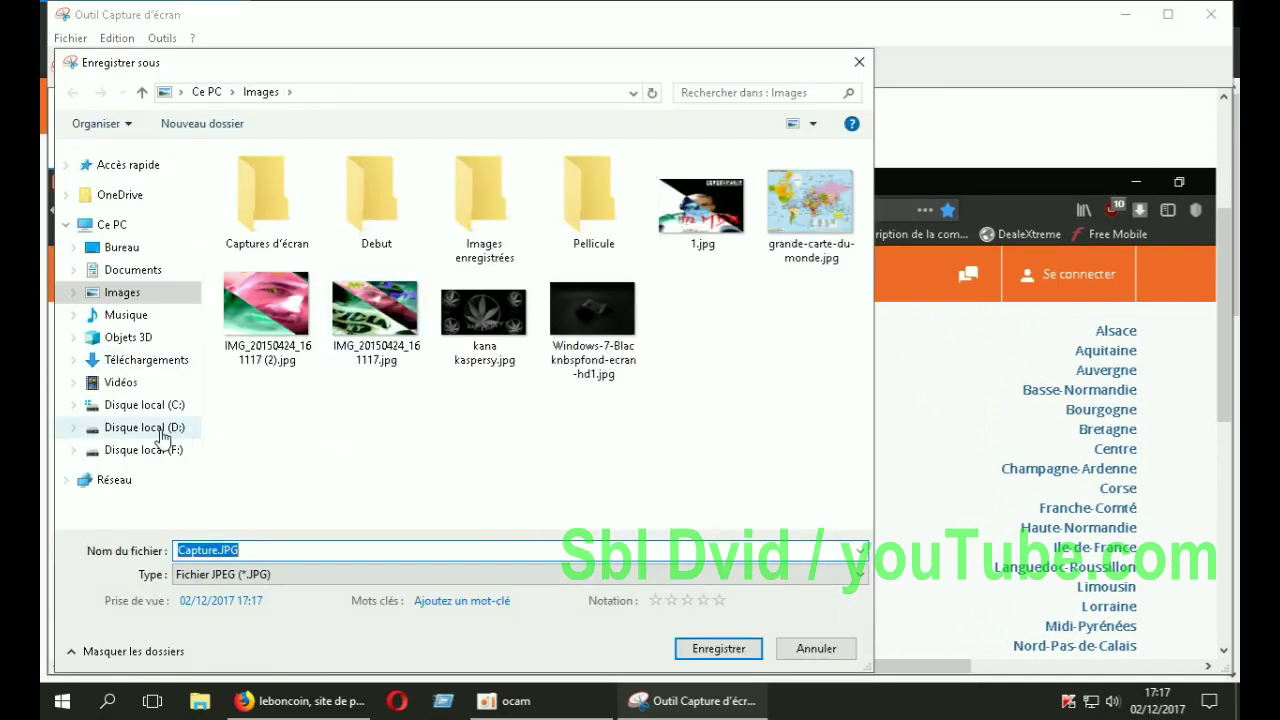
click(132, 249)
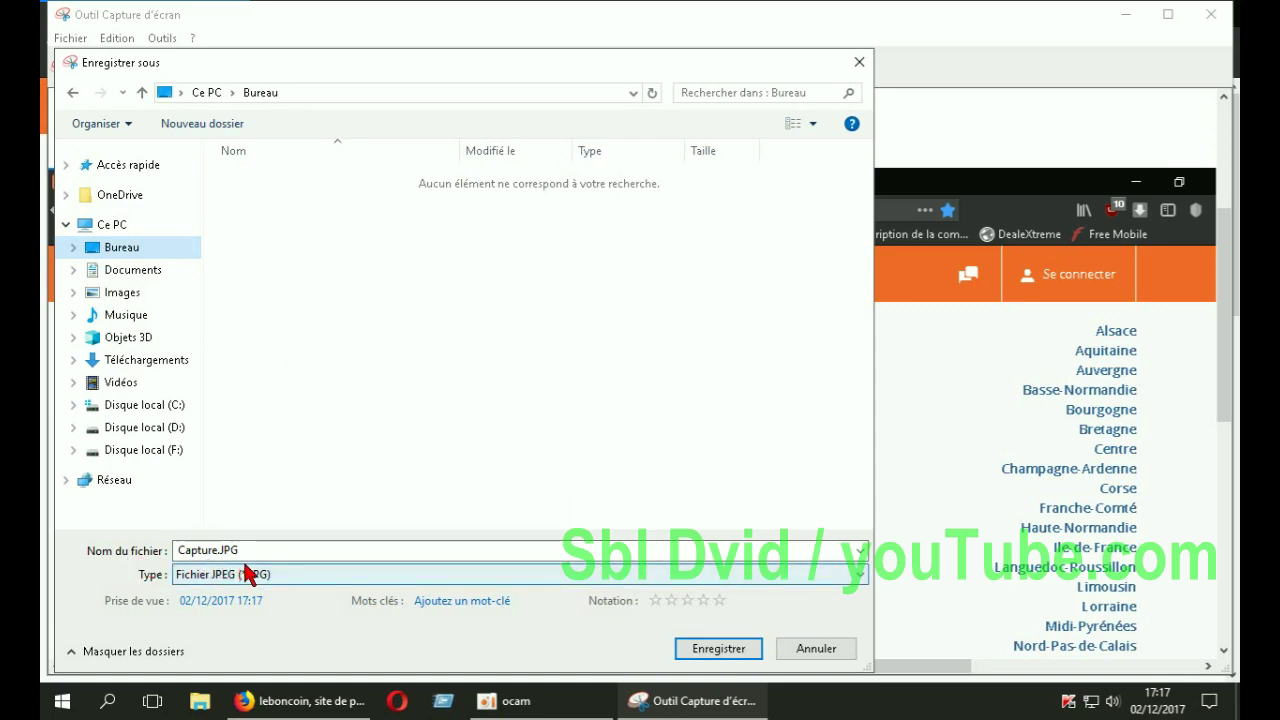
click(707, 652)
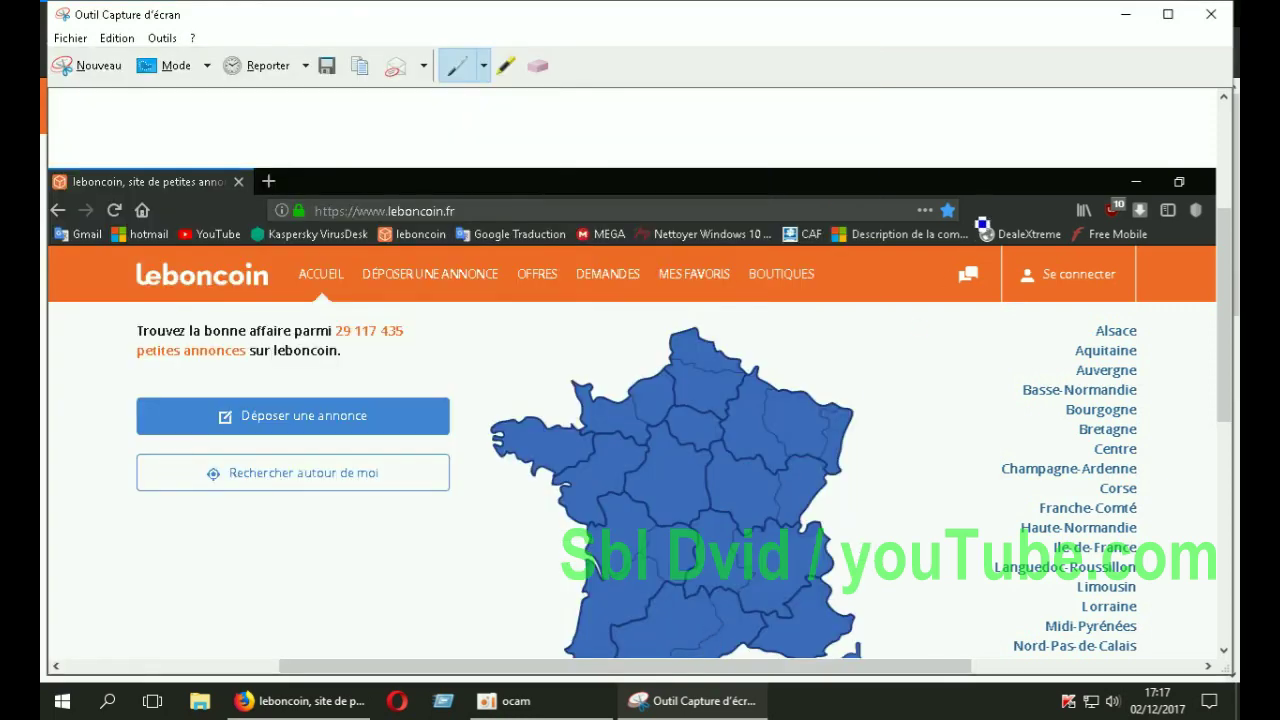
click(1125, 16)
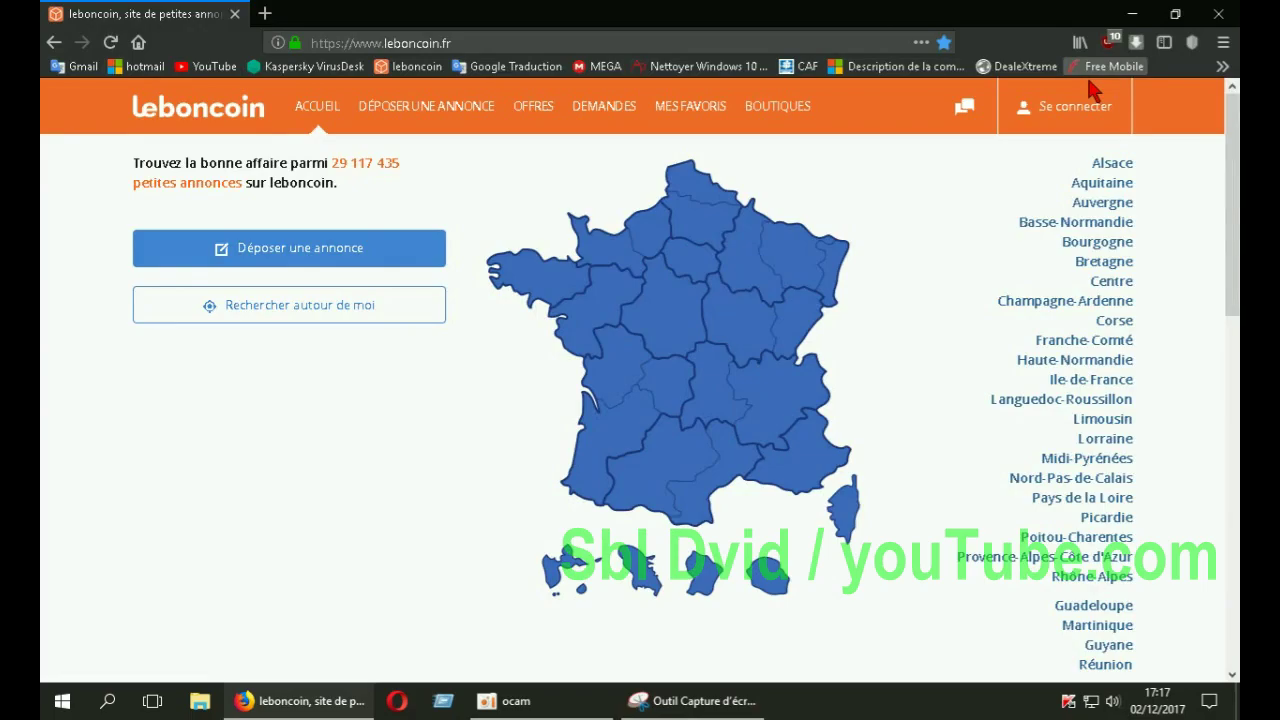
click(1138, 14)
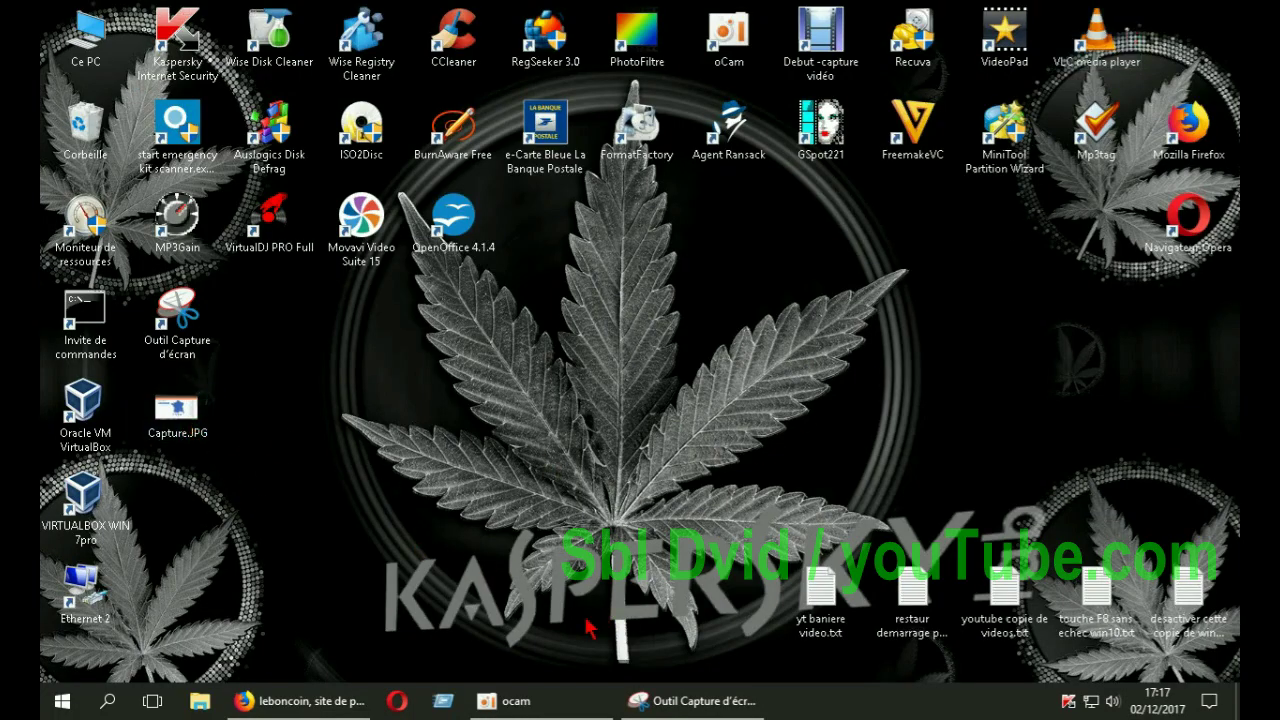
Return to the capture and save a second copy on the Bureau as Capture 01.JPG, declining to replace Capture.JPG.
click(300, 702)
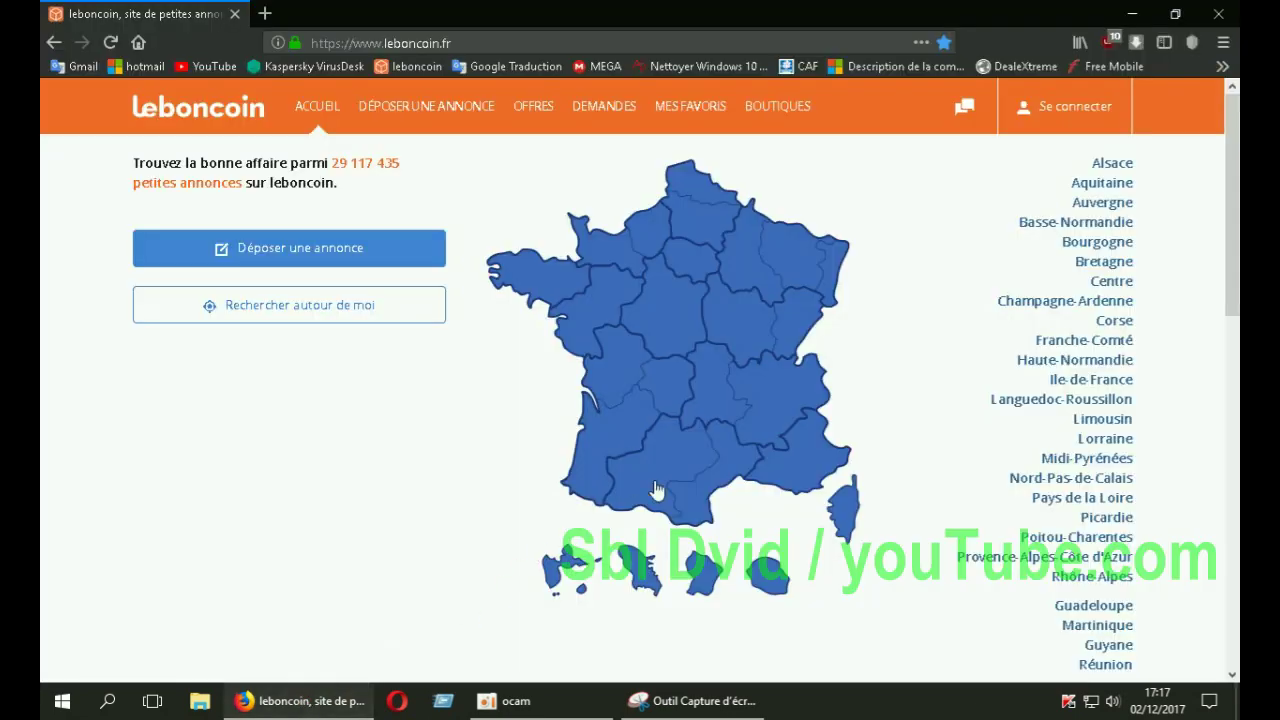
click(700, 701)
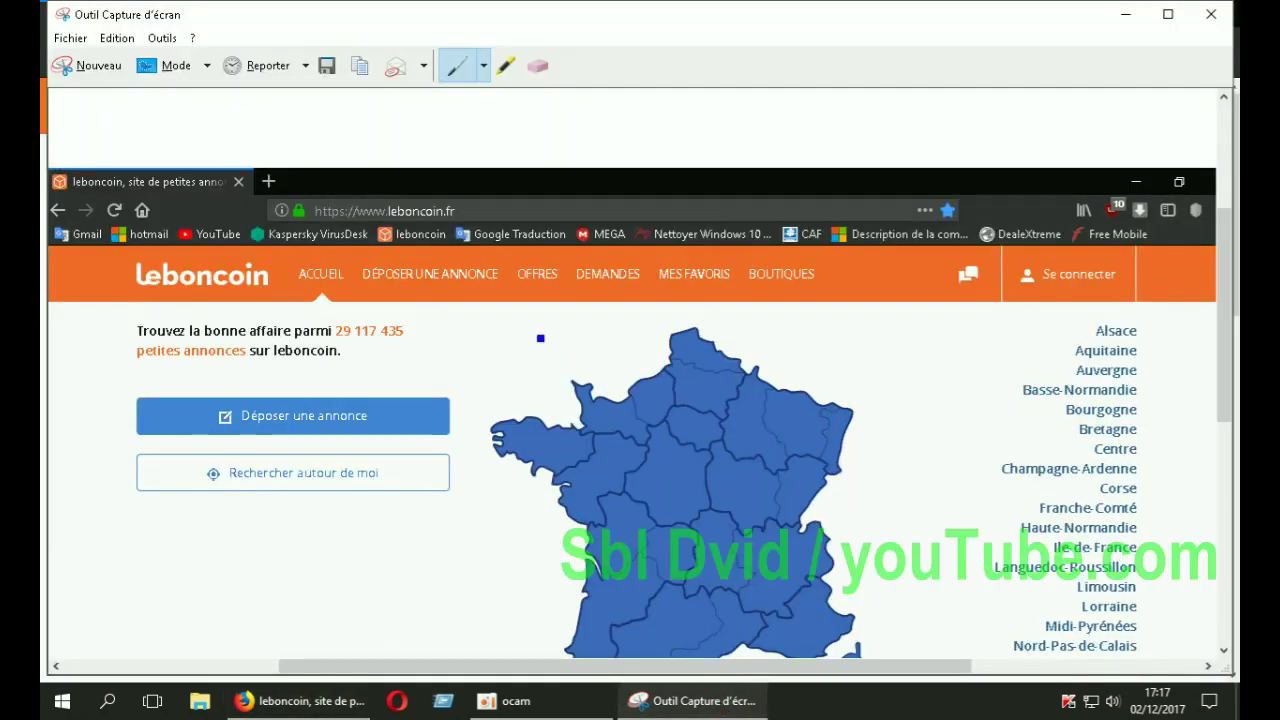
click(328, 66)
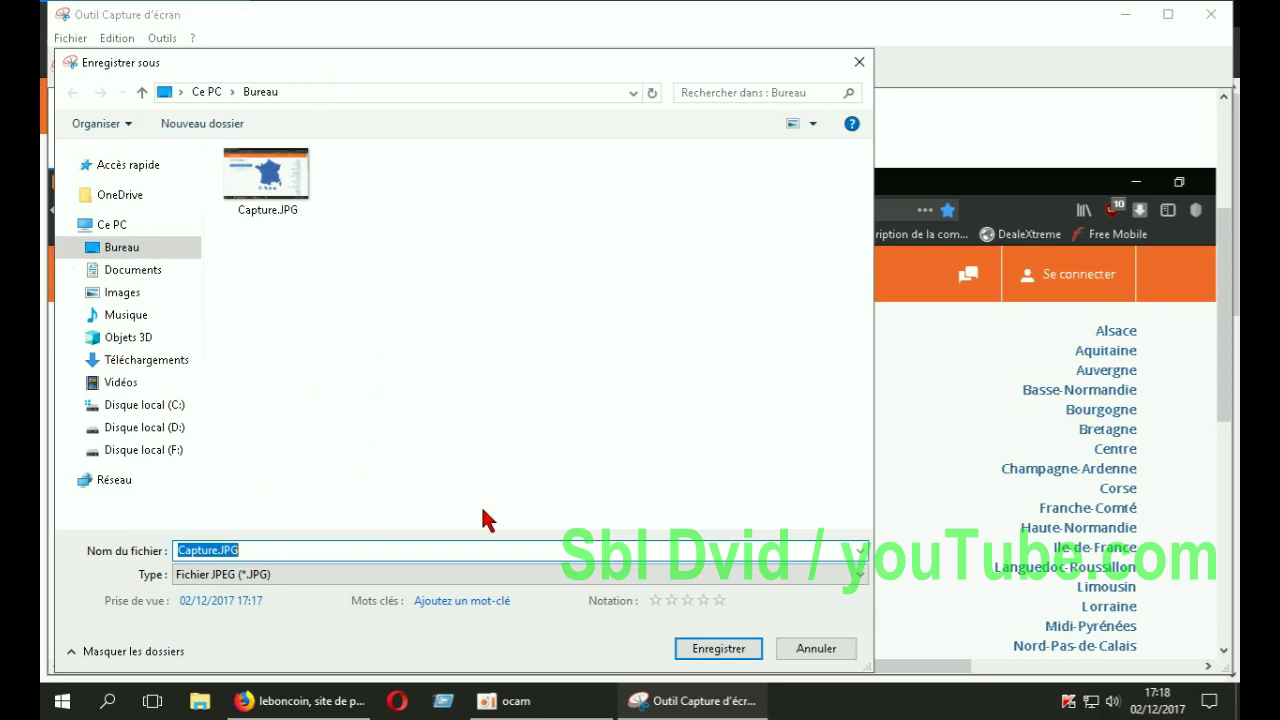
click(703, 652)
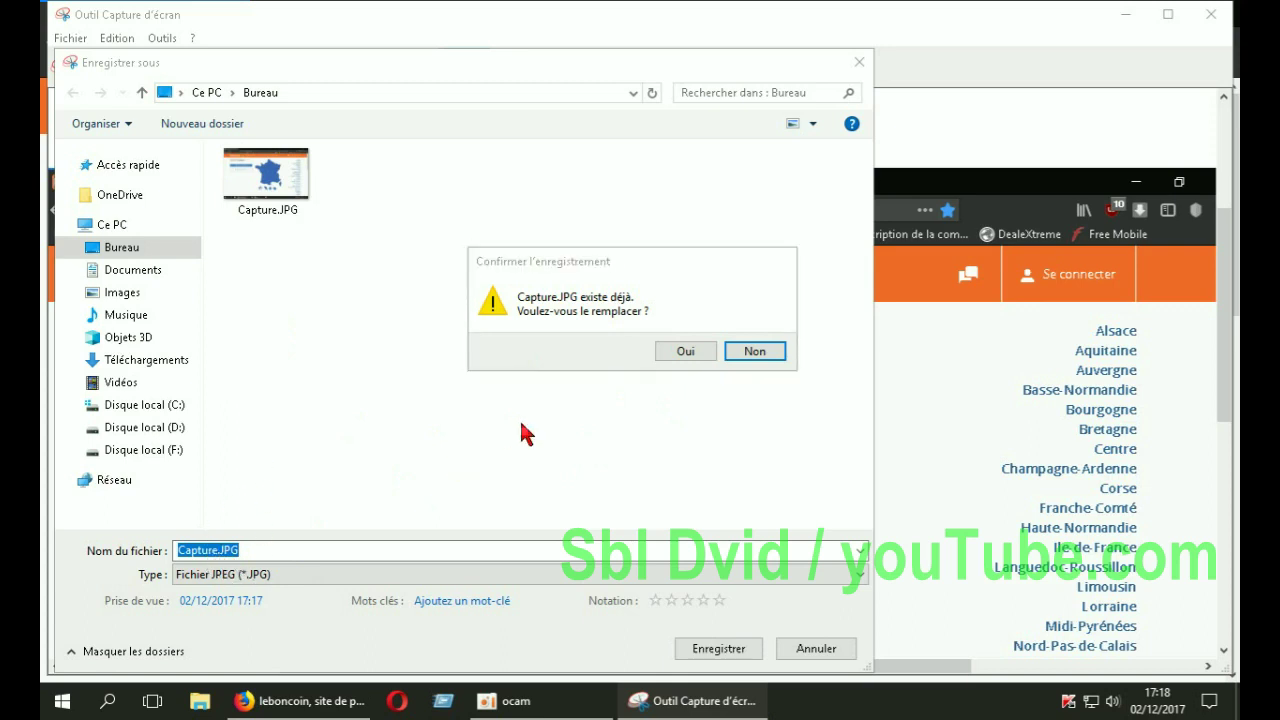
click(752, 352)
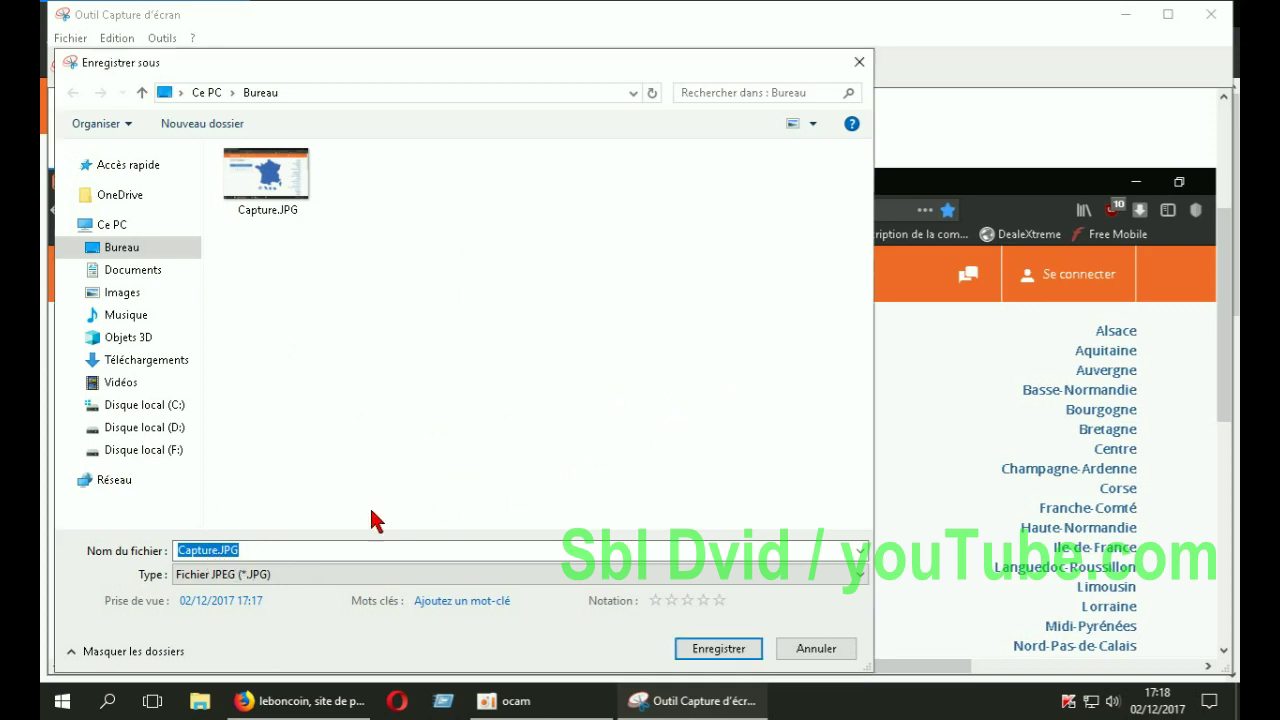
click(218, 553)
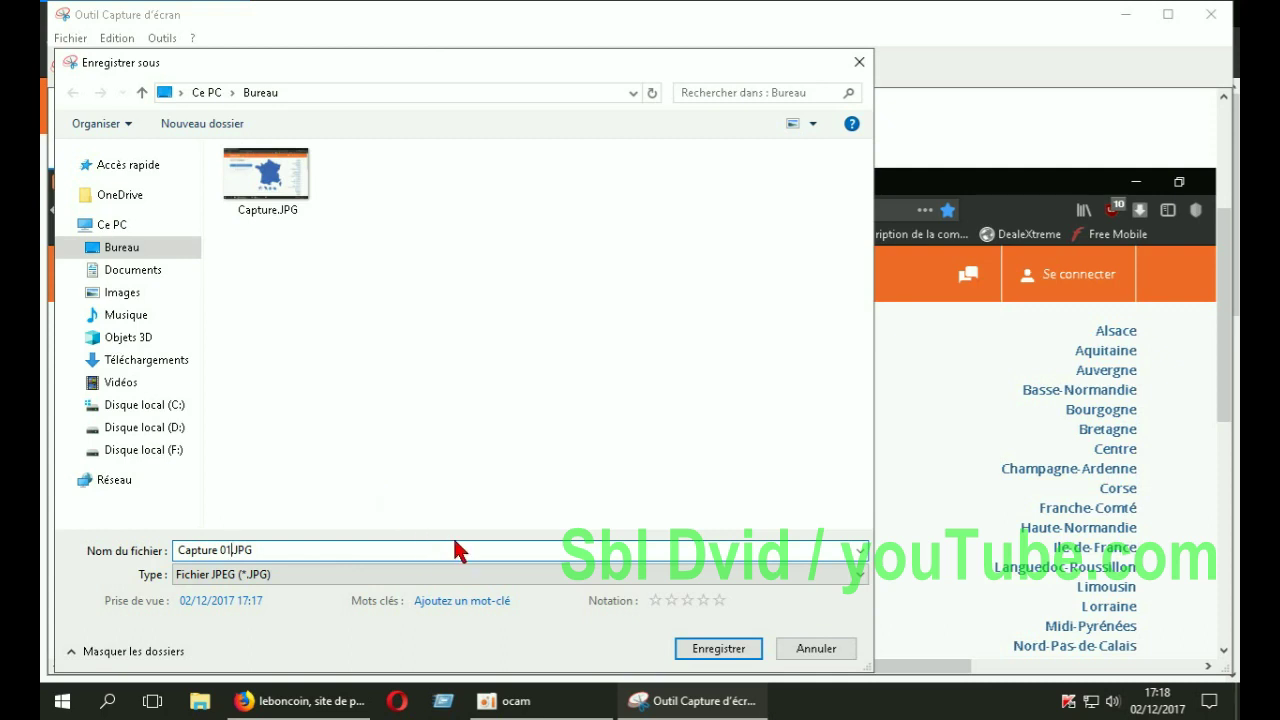
click(733, 656)
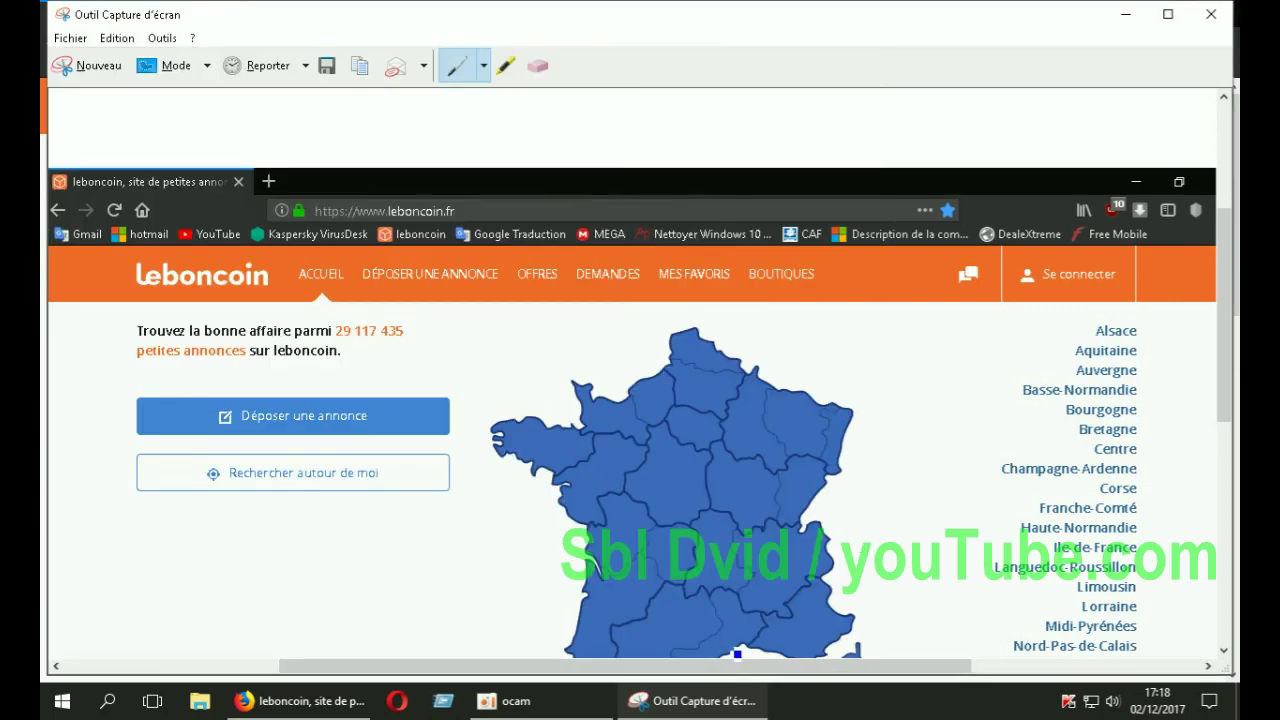
Close Outil Capture d'écran and minimise Firefox to show the two saved captures on the desktop.
click(1210, 14)
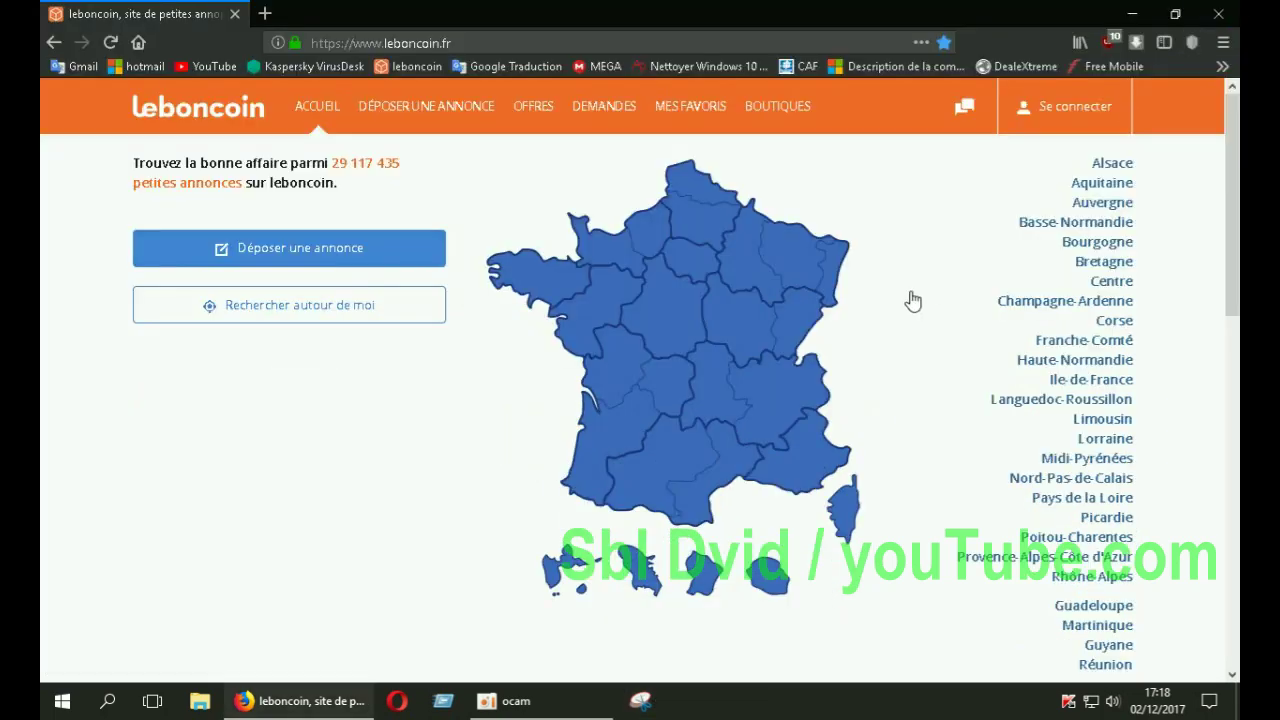
click(1132, 14)
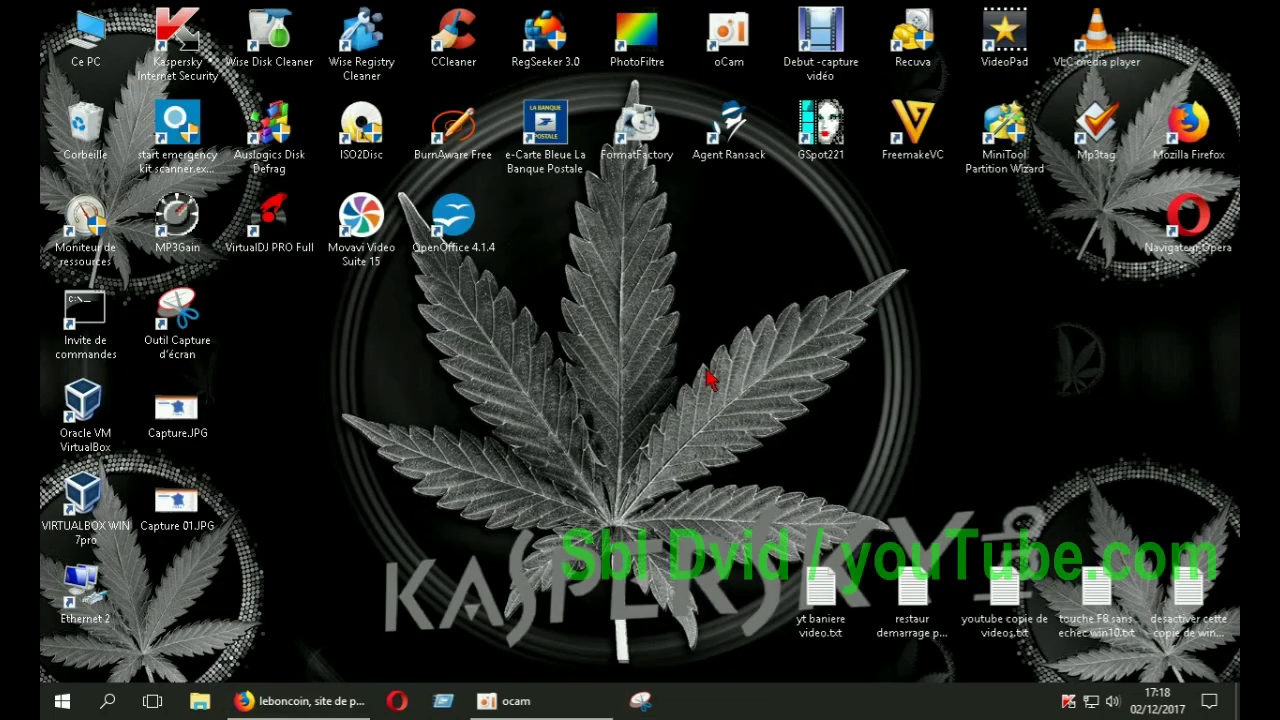
click(187, 514)
click(200, 428)
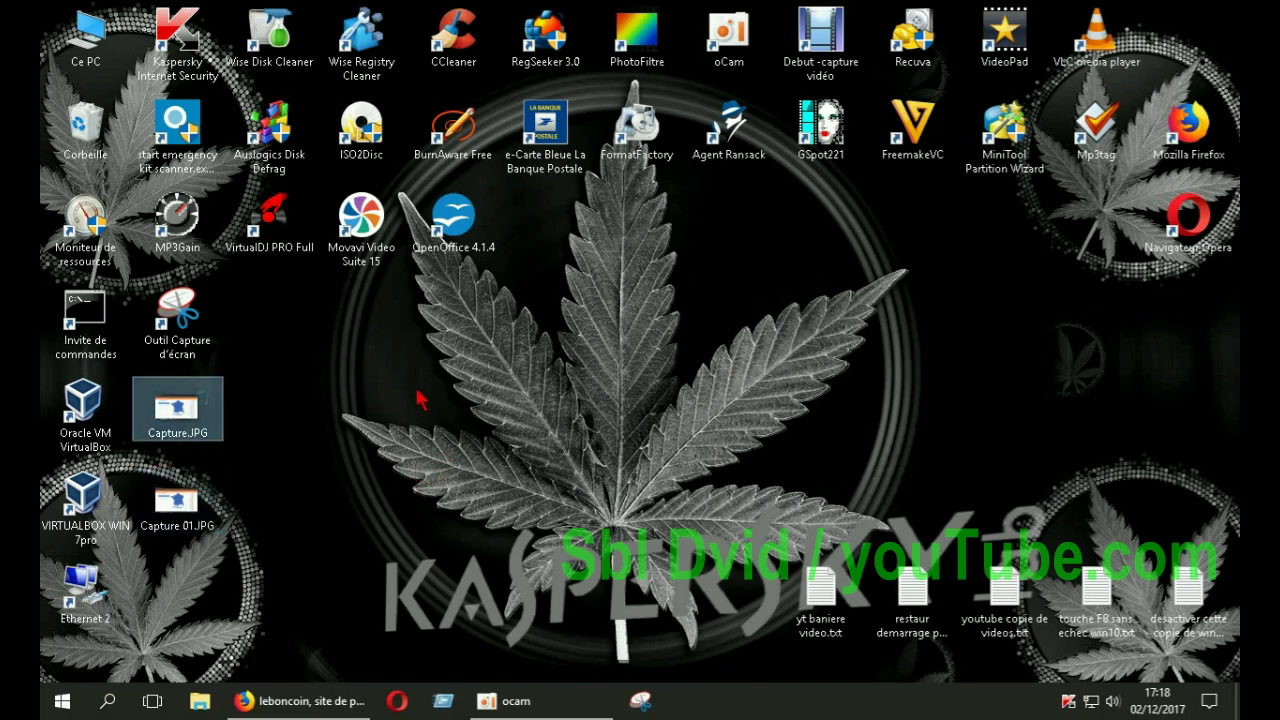
Delete Capture.JPG and Capture 01.JPG from the desktop.
right_click(190, 412)
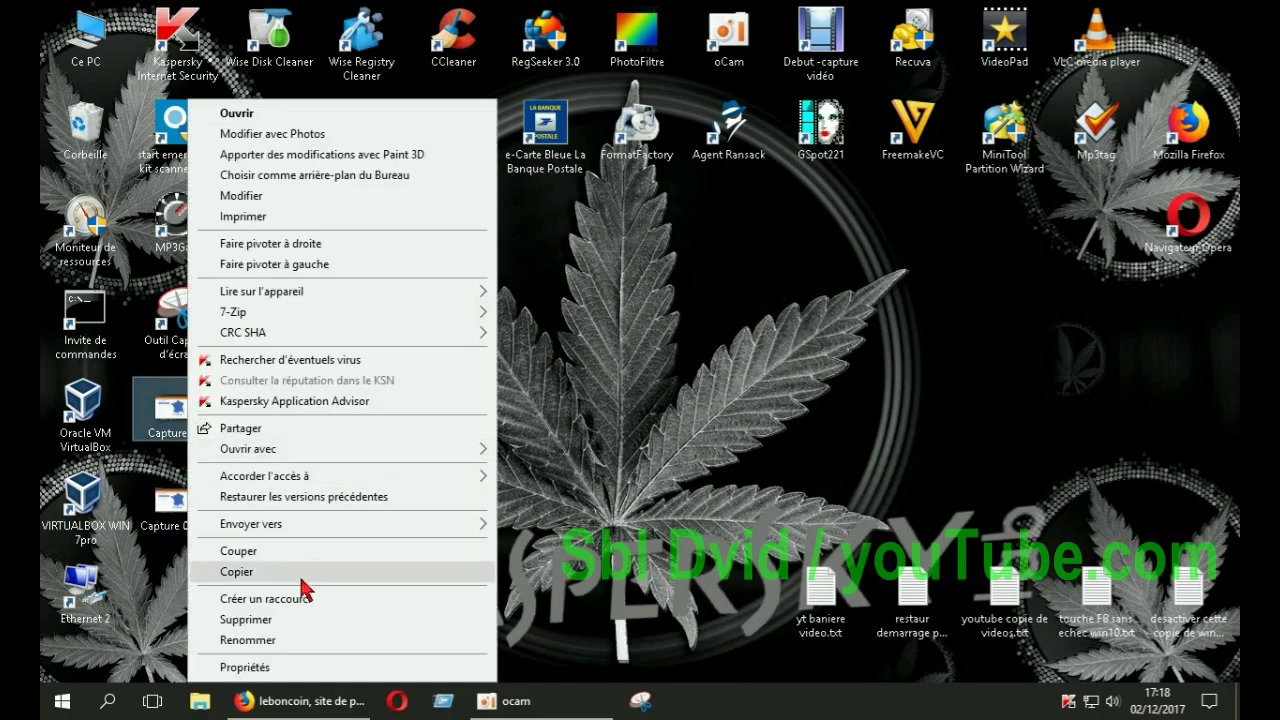
click(320, 614)
right_click(172, 508)
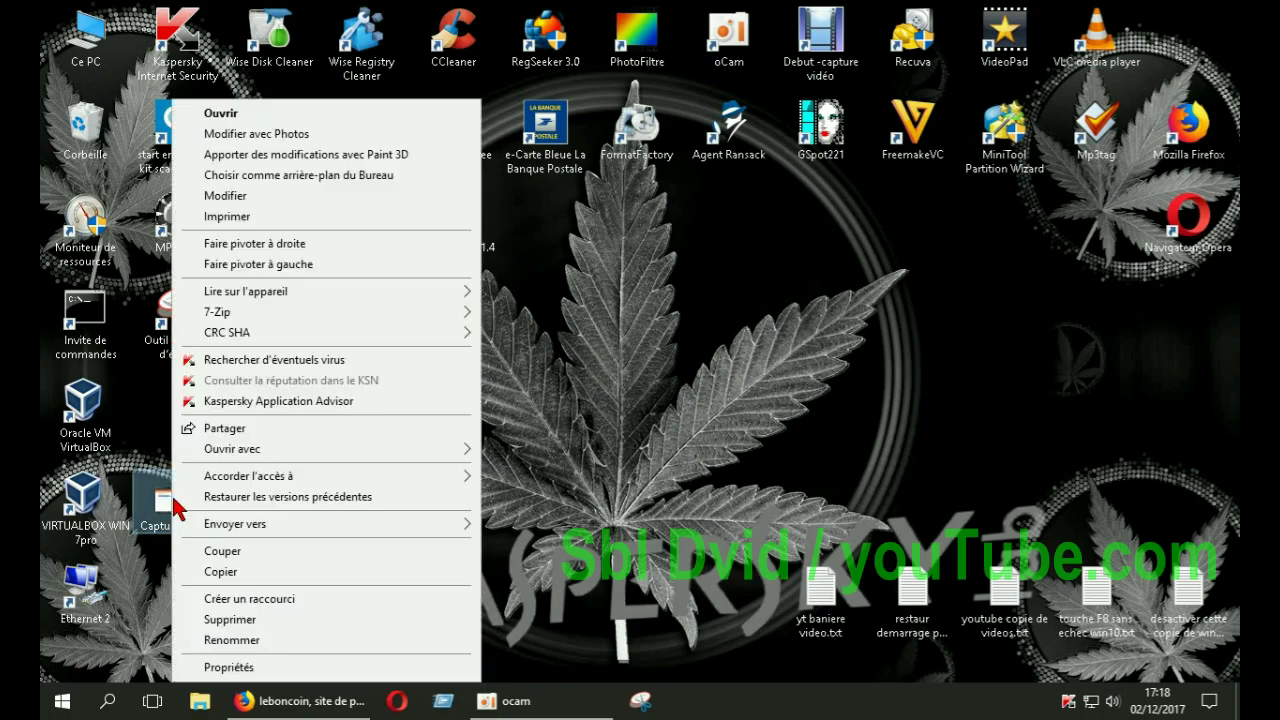
click(232, 620)
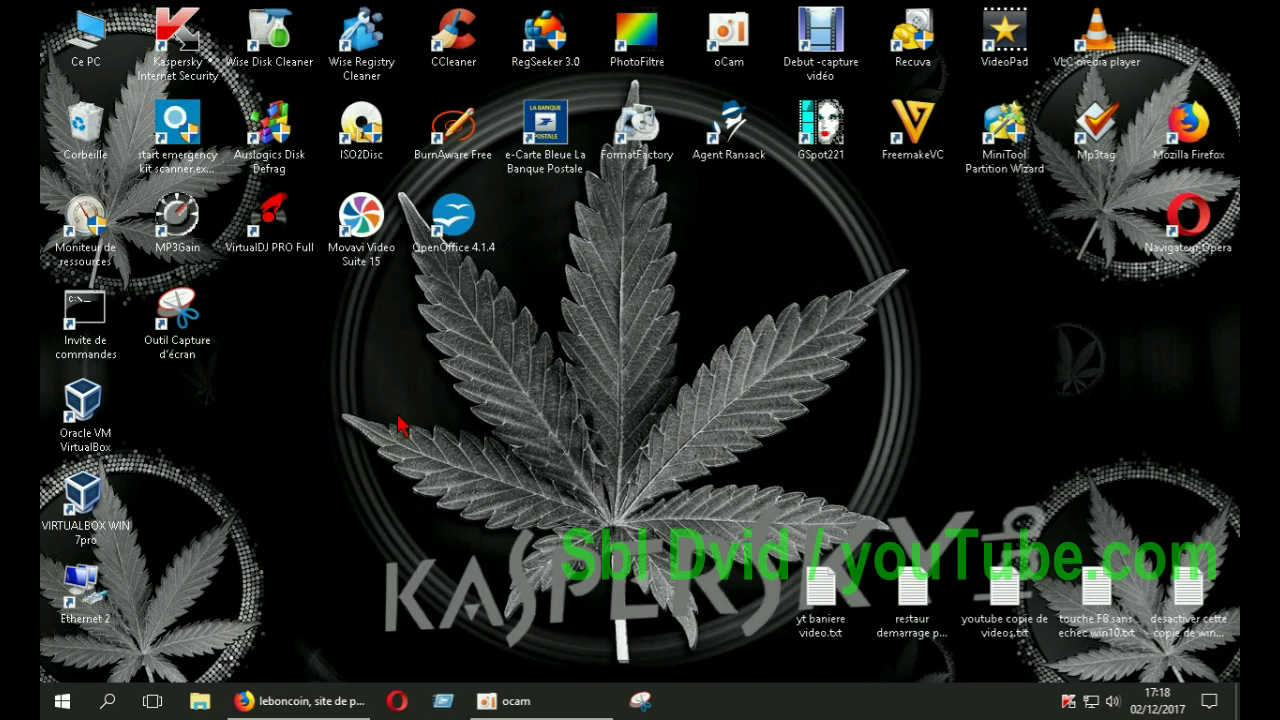
Empty the Corbeille, confirming the permanent deletion of its contents.
right_click(91, 119)
click(140, 153)
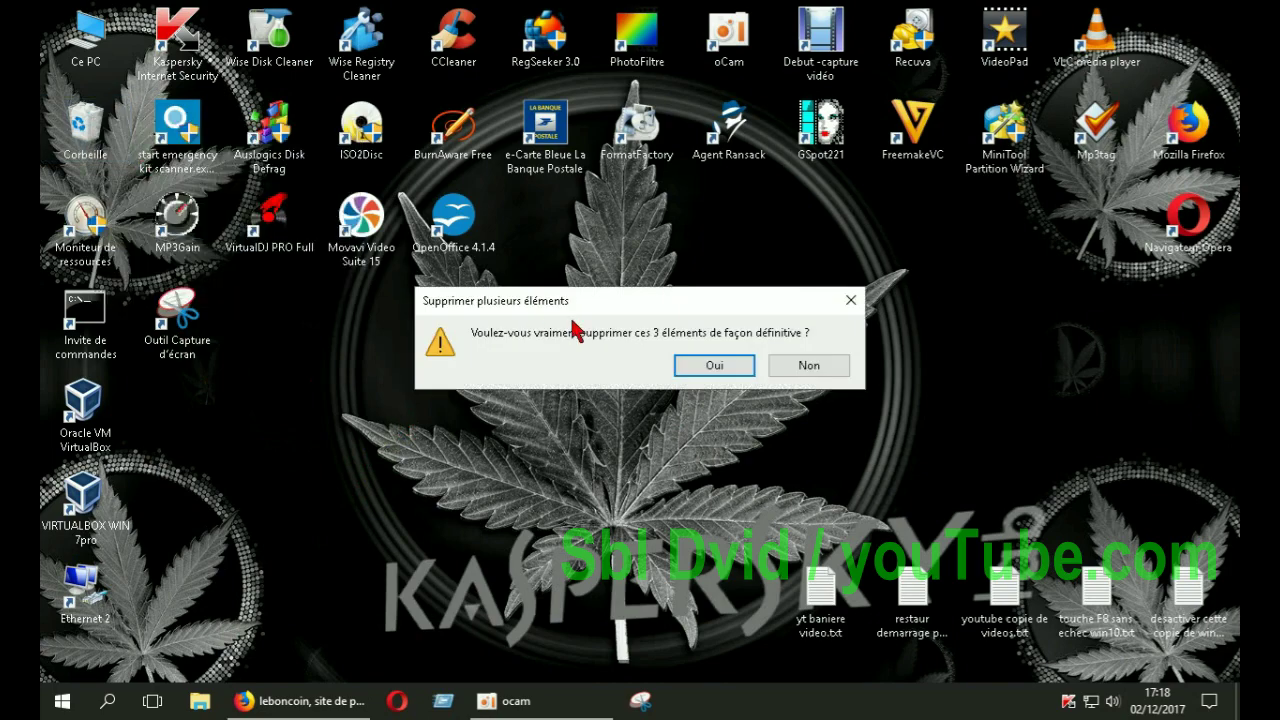
click(697, 372)
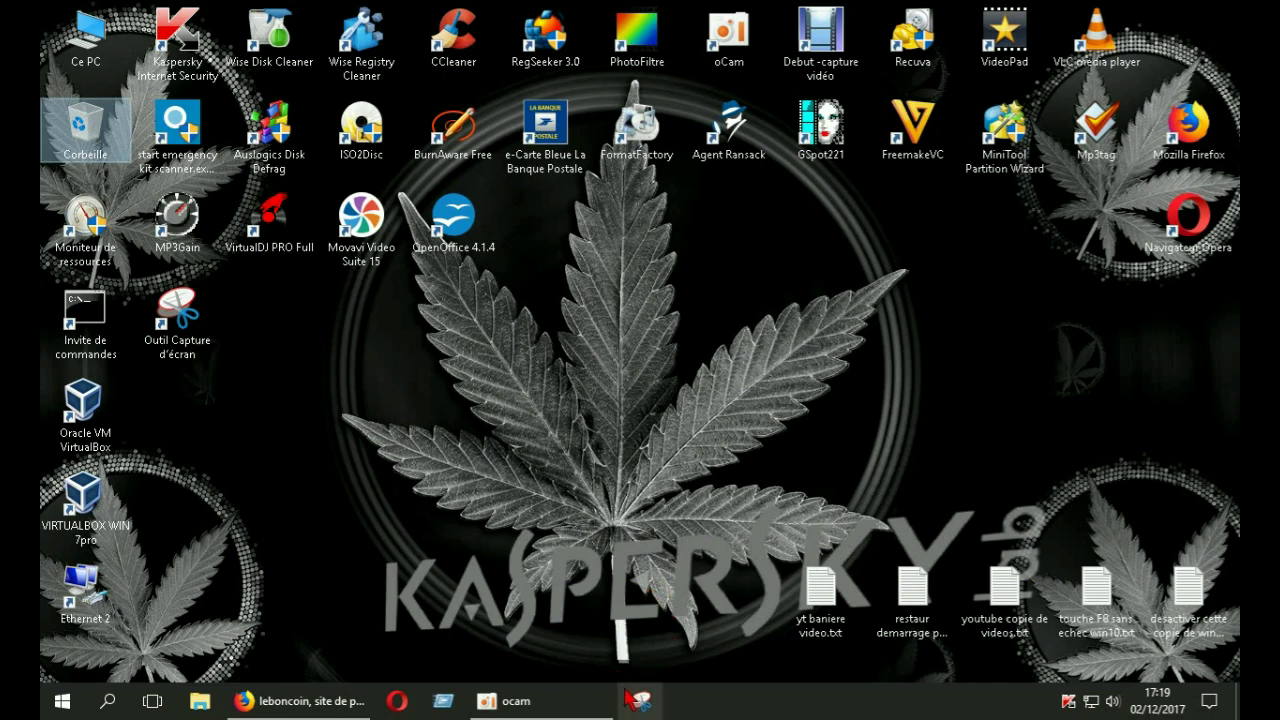
click(553, 703)
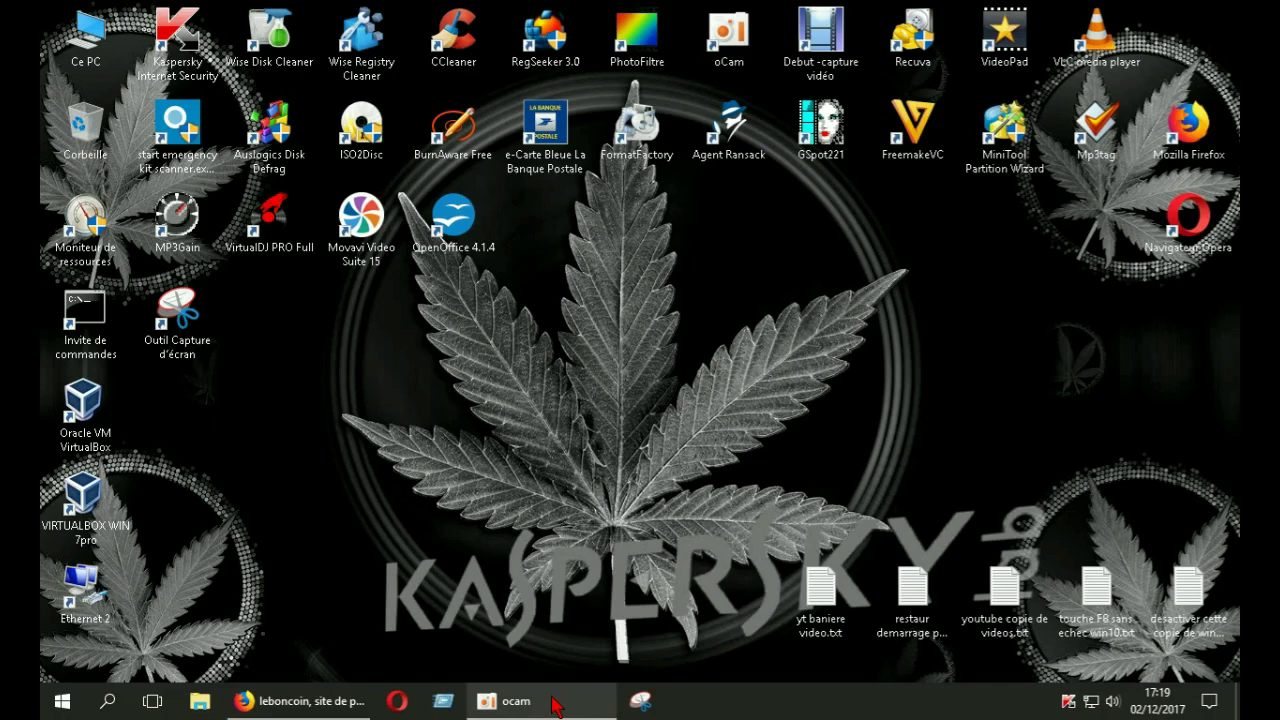